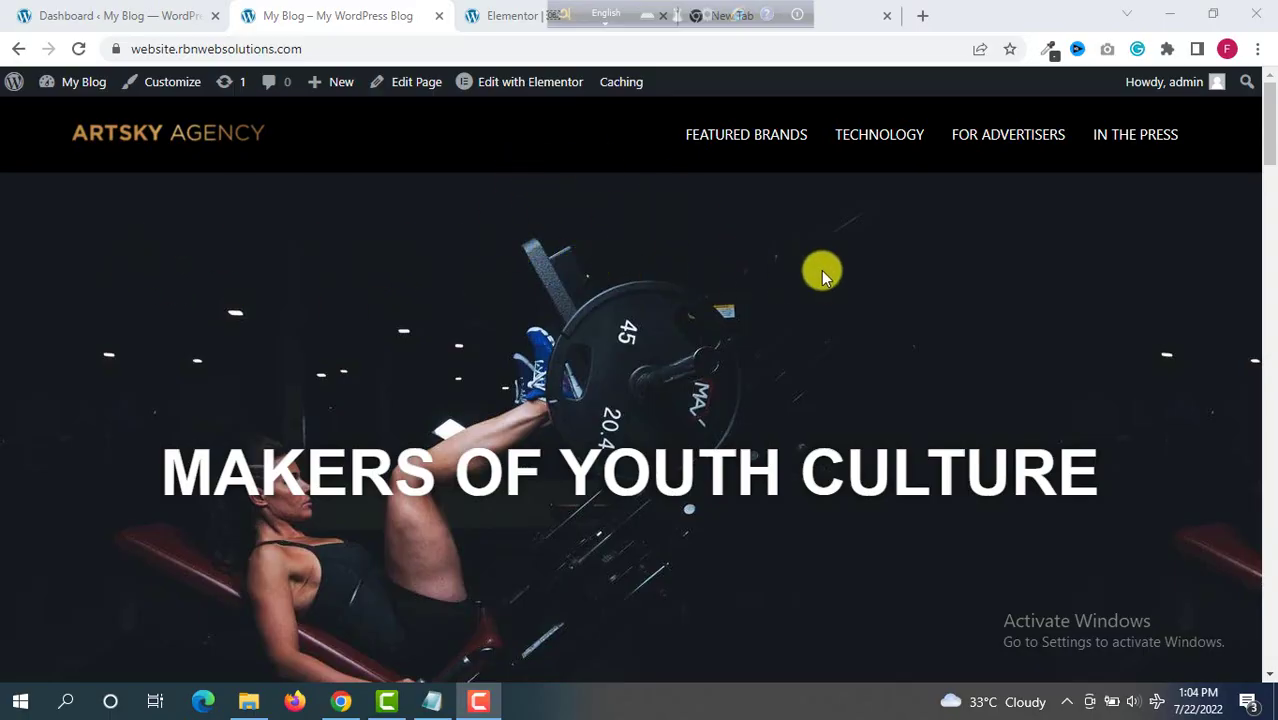
Scroll the home page and jump to its Technology section.
scroll(447, 223, "down", 15)
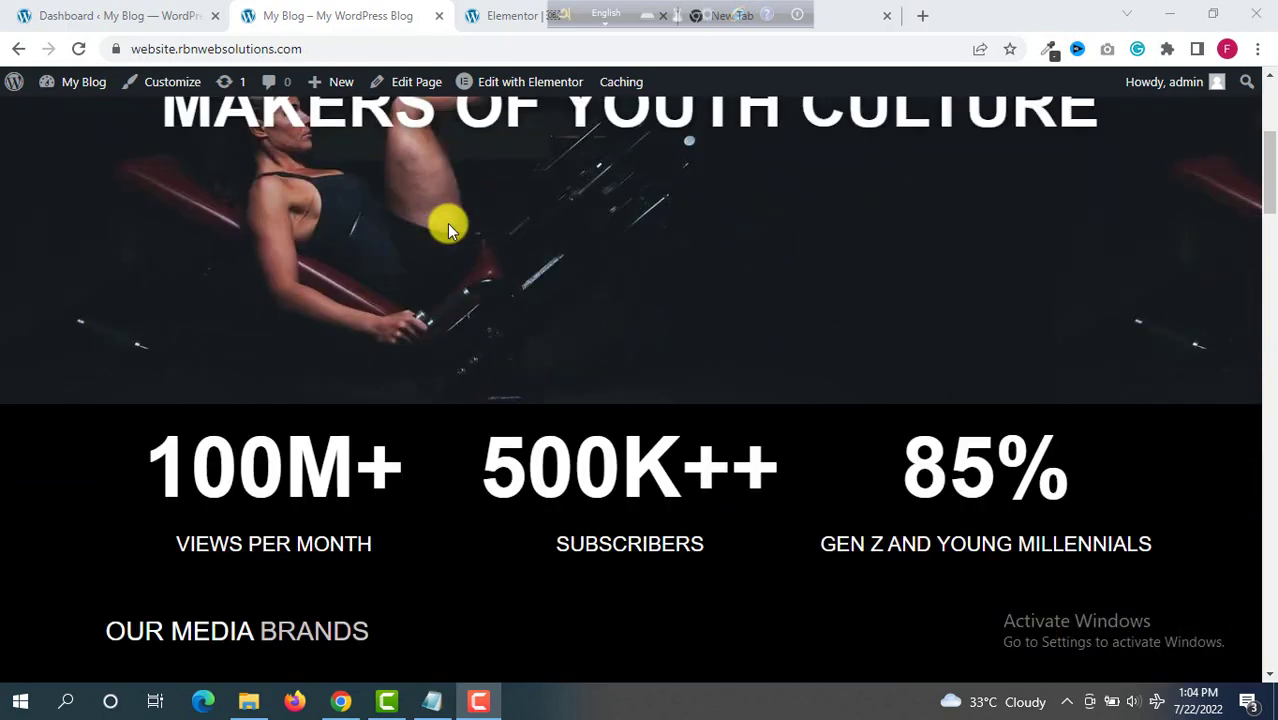
scroll(447, 222, "down", 15)
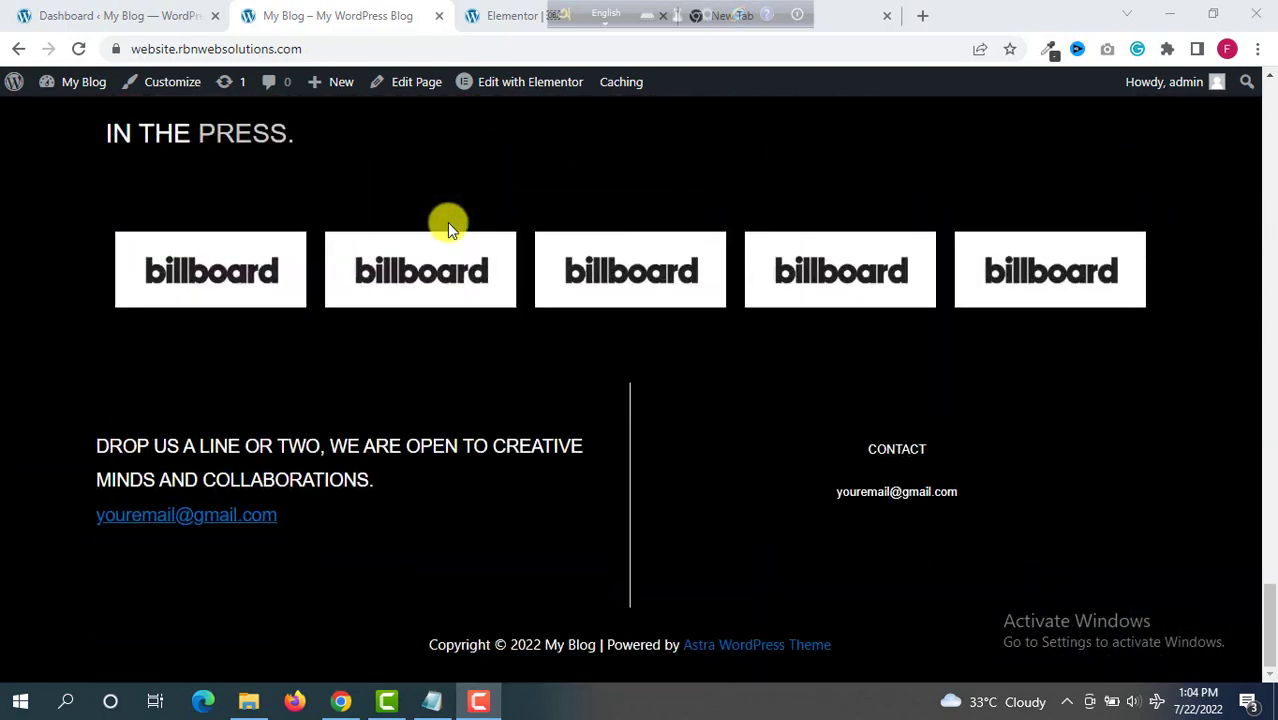
scroll(447, 223, "up", 10)
scroll(430, 230, "up", 15)
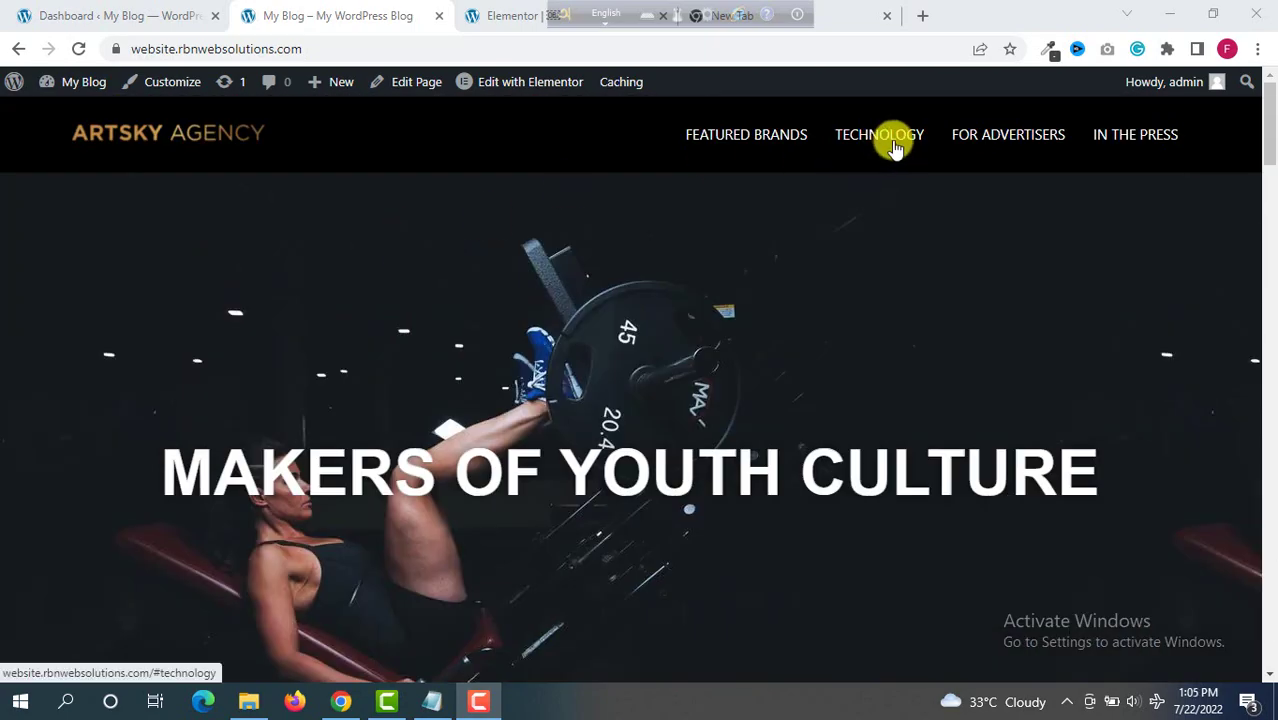
left_click(887, 137)
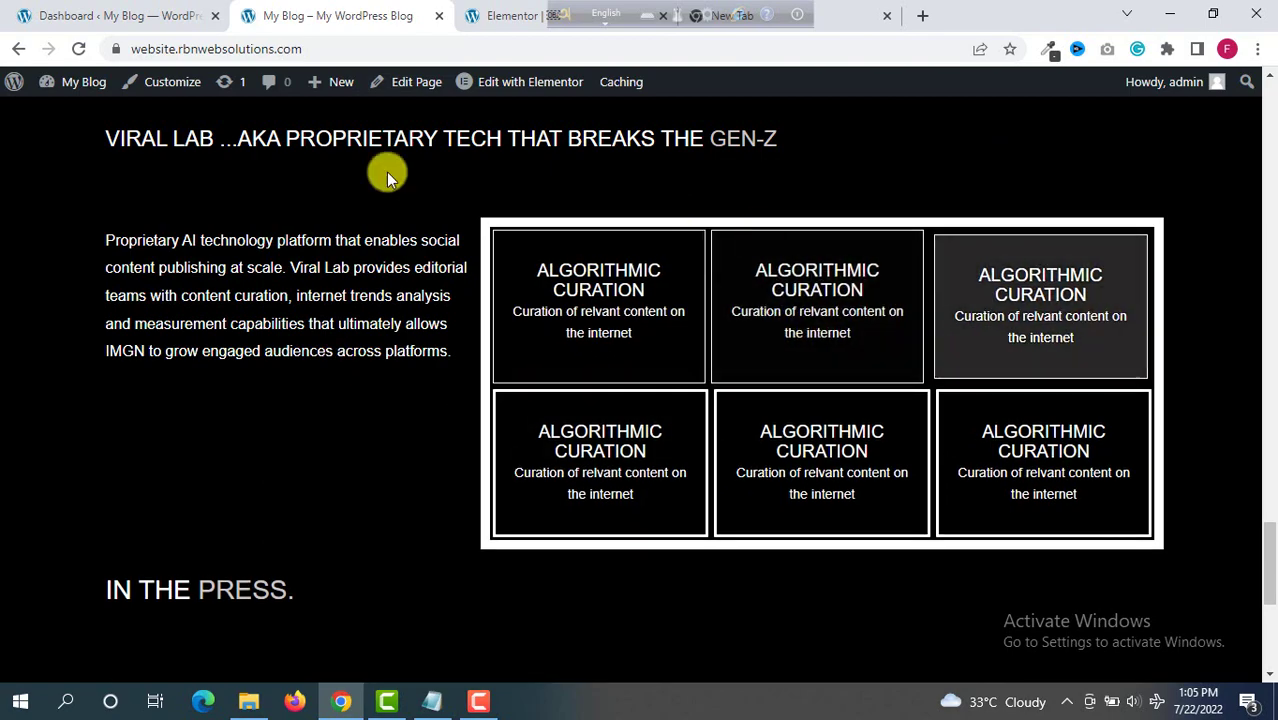
scroll(202, 236, "up", 3)
scroll(202, 231, "up", 15)
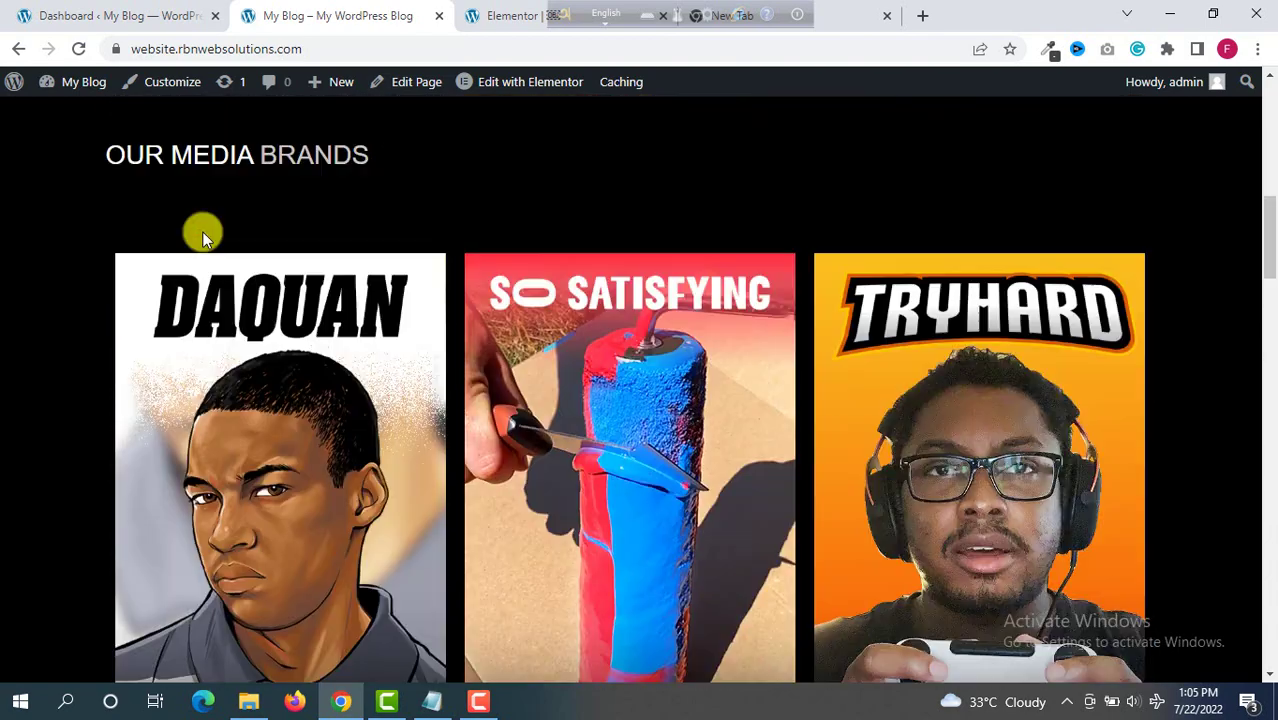
scroll(270, 217, "up", 2)
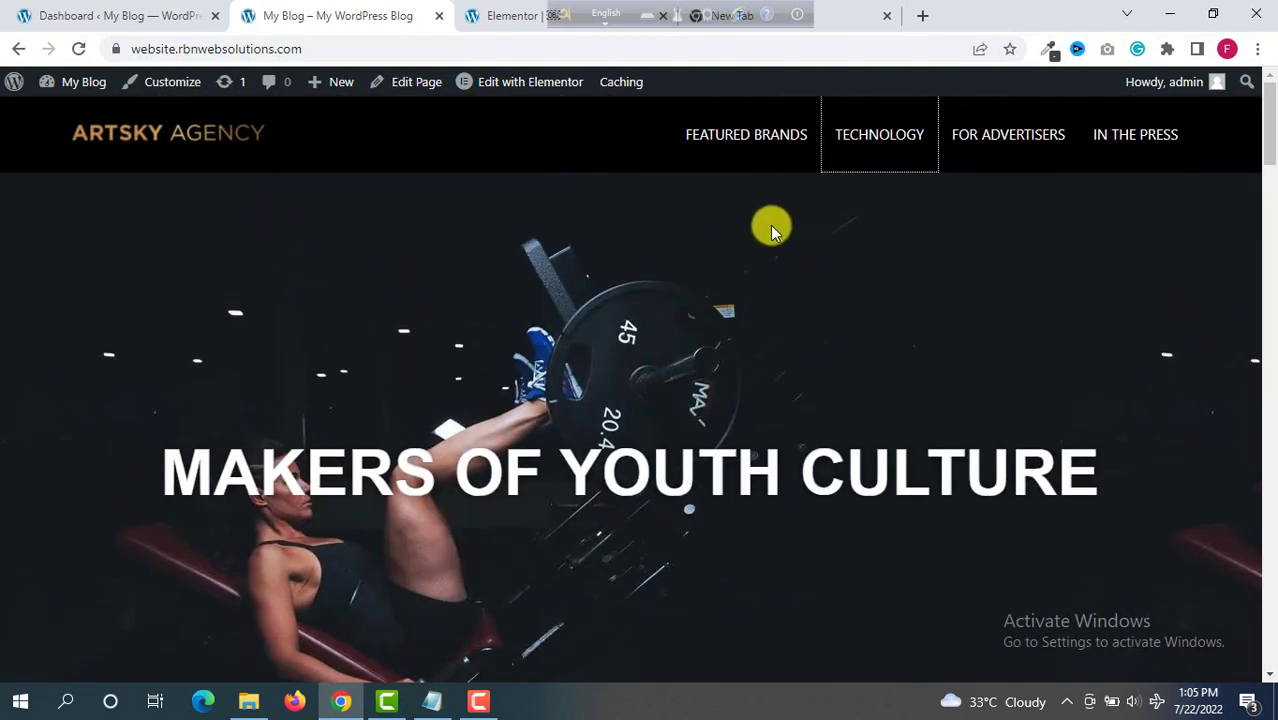
Jump to the For Advertisers section from the nav and scroll through it.
left_click(1018, 148)
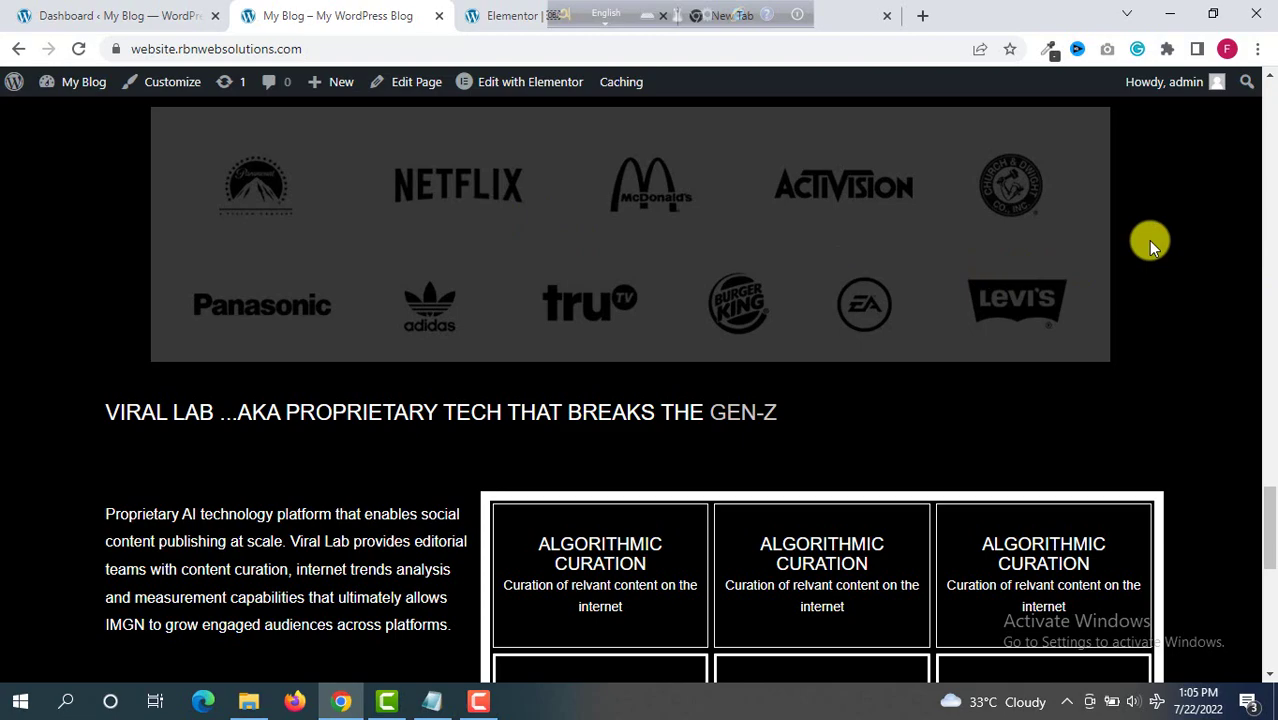
scroll(1148, 240, "up", 10)
scroll(1148, 240, "up", 10)
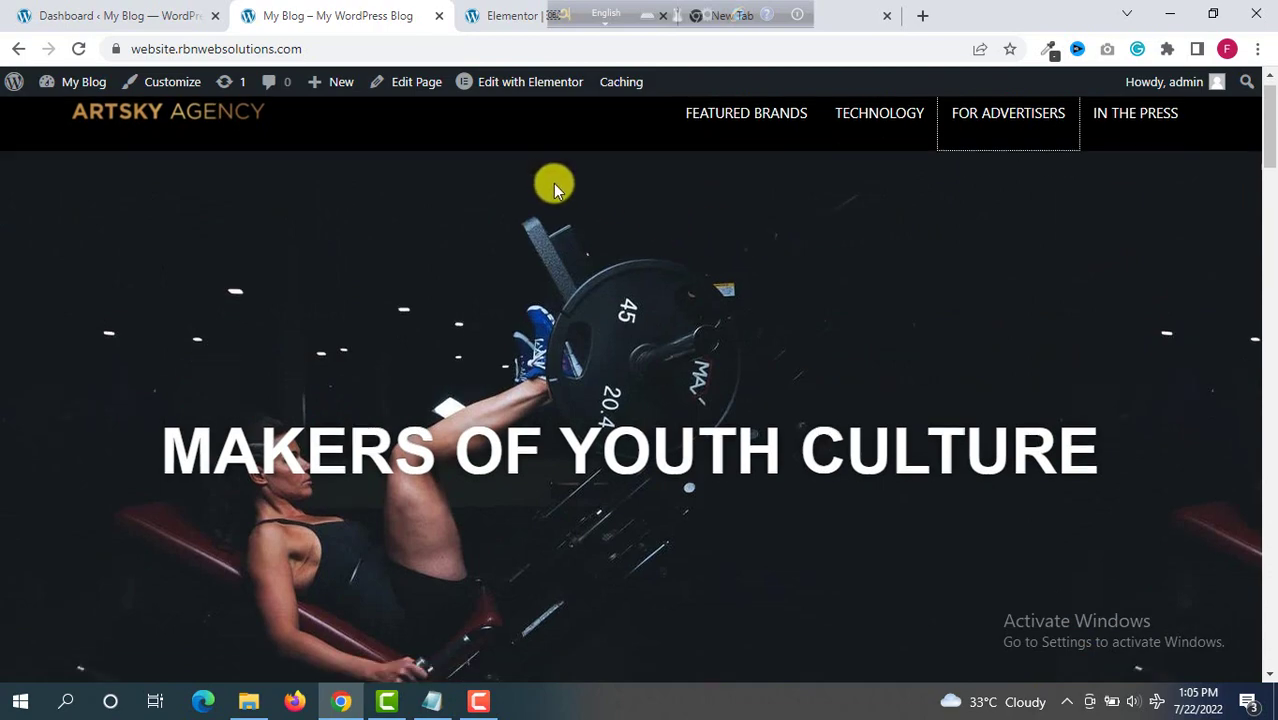
scroll(559, 185, "down", 5)
scroll(559, 185, "up", 5)
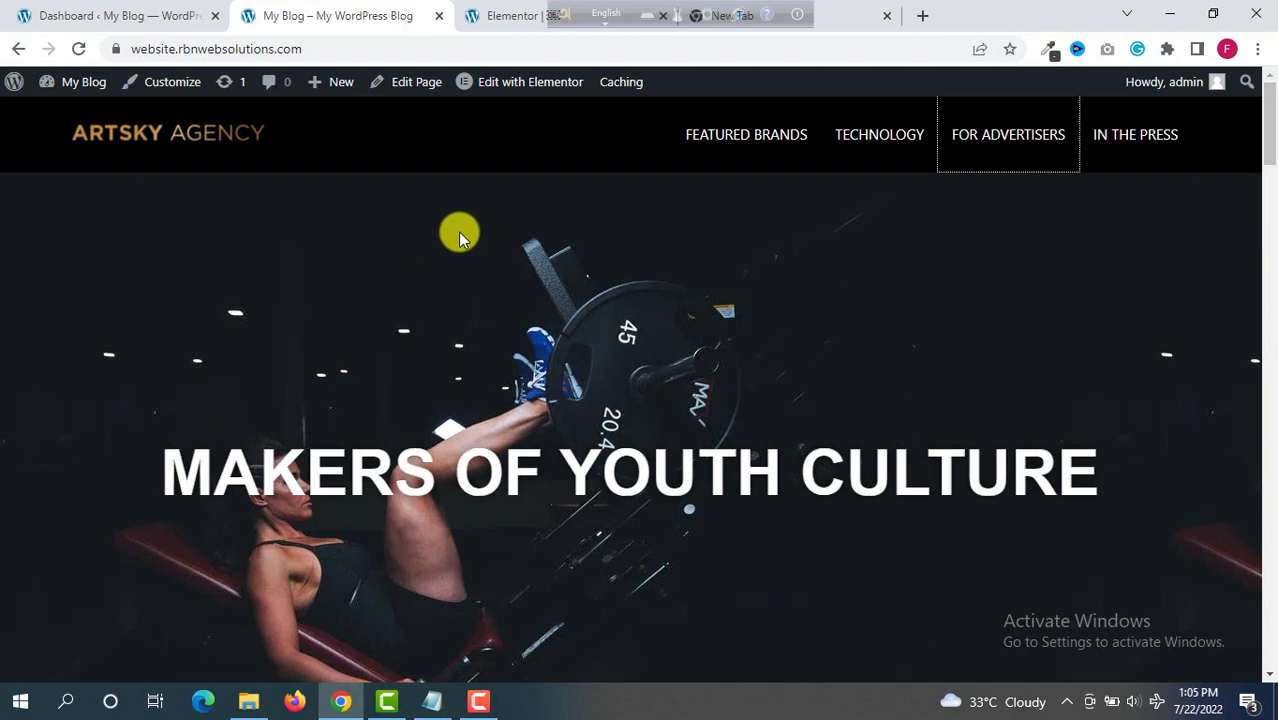
Scroll the home page again, then switch to the WordPress Dashboard tab.
scroll(460, 233, "down", 8)
scroll(467, 232, "down", 2)
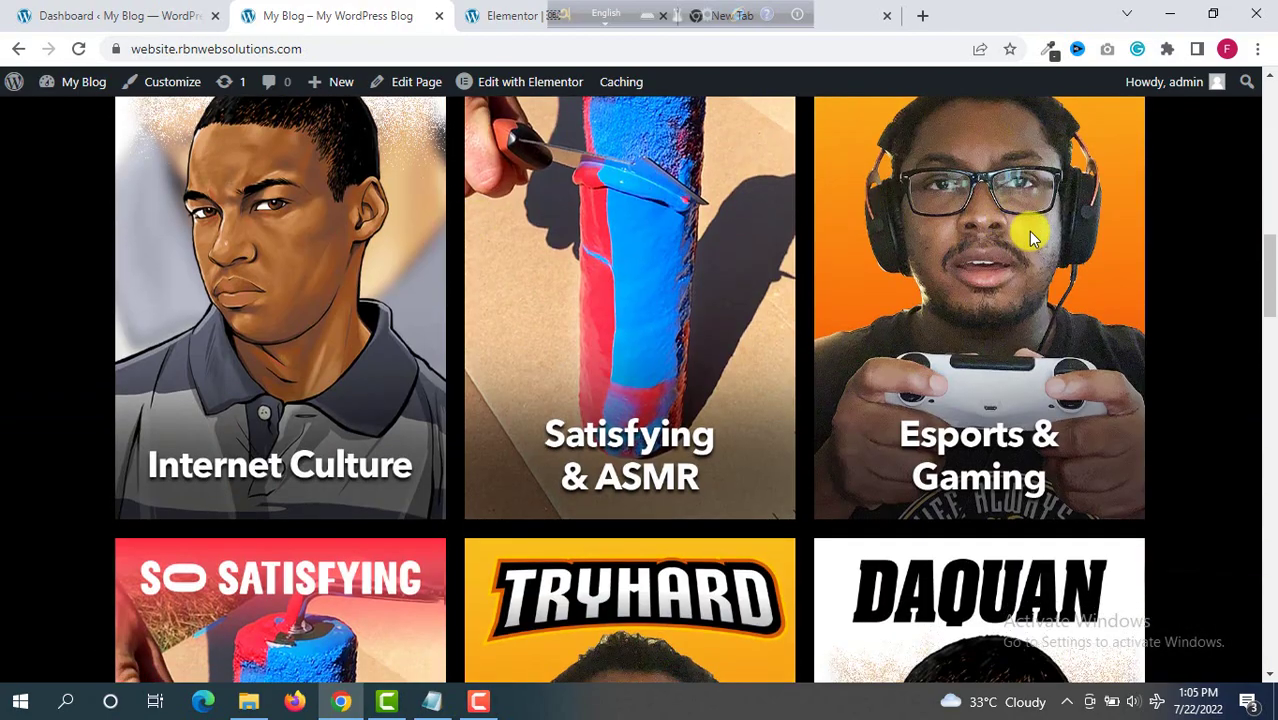
scroll(1193, 222, "down", 4)
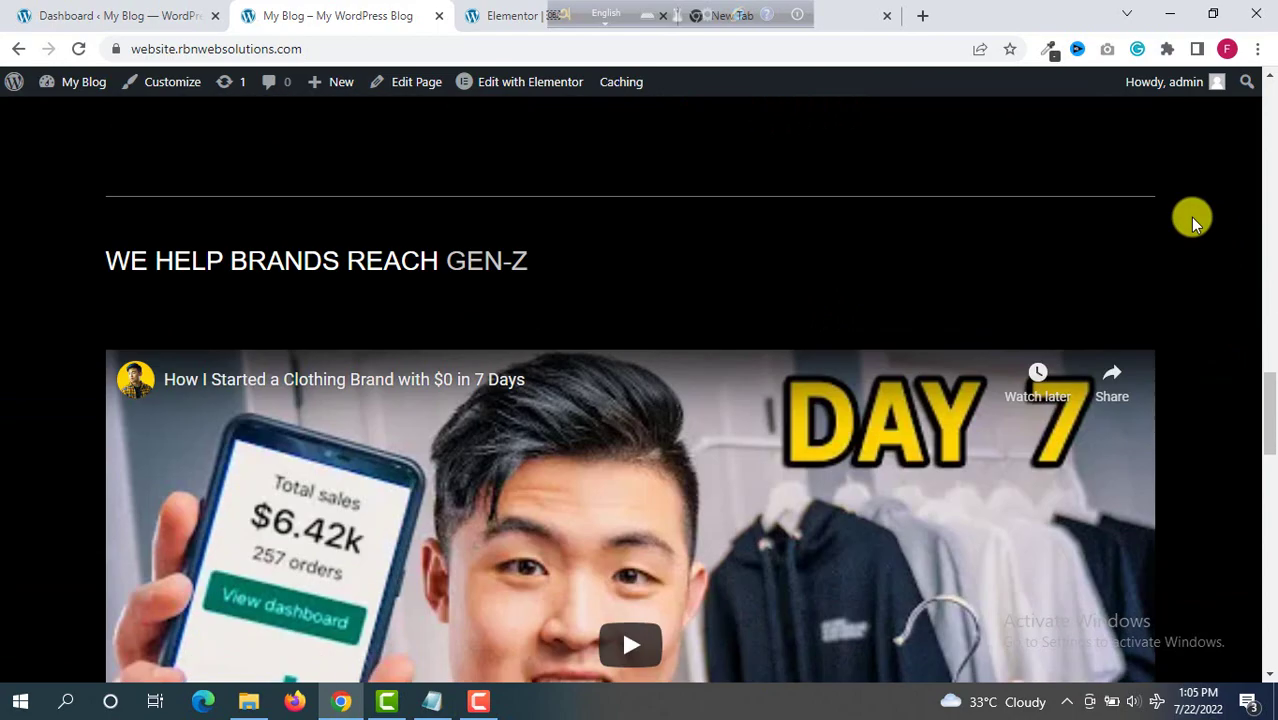
scroll(1190, 220, "up", 10)
scroll(1183, 217, "up", 3)
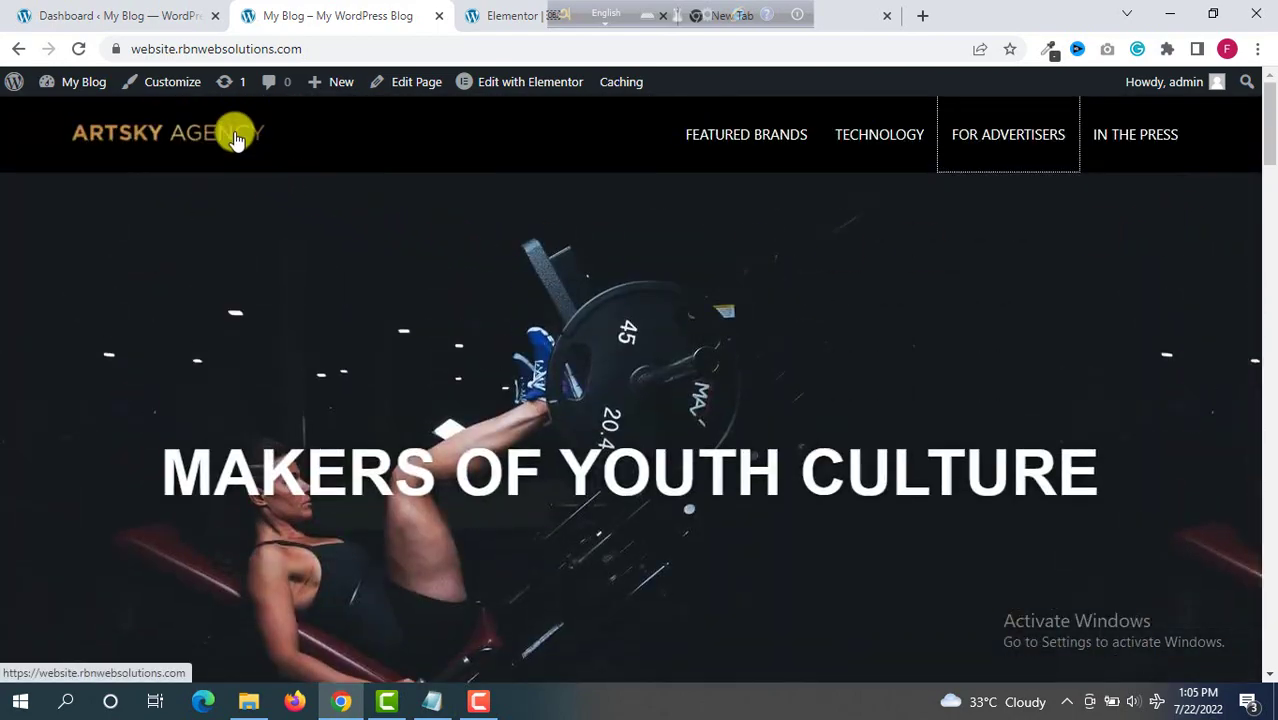
left_click(135, 13)
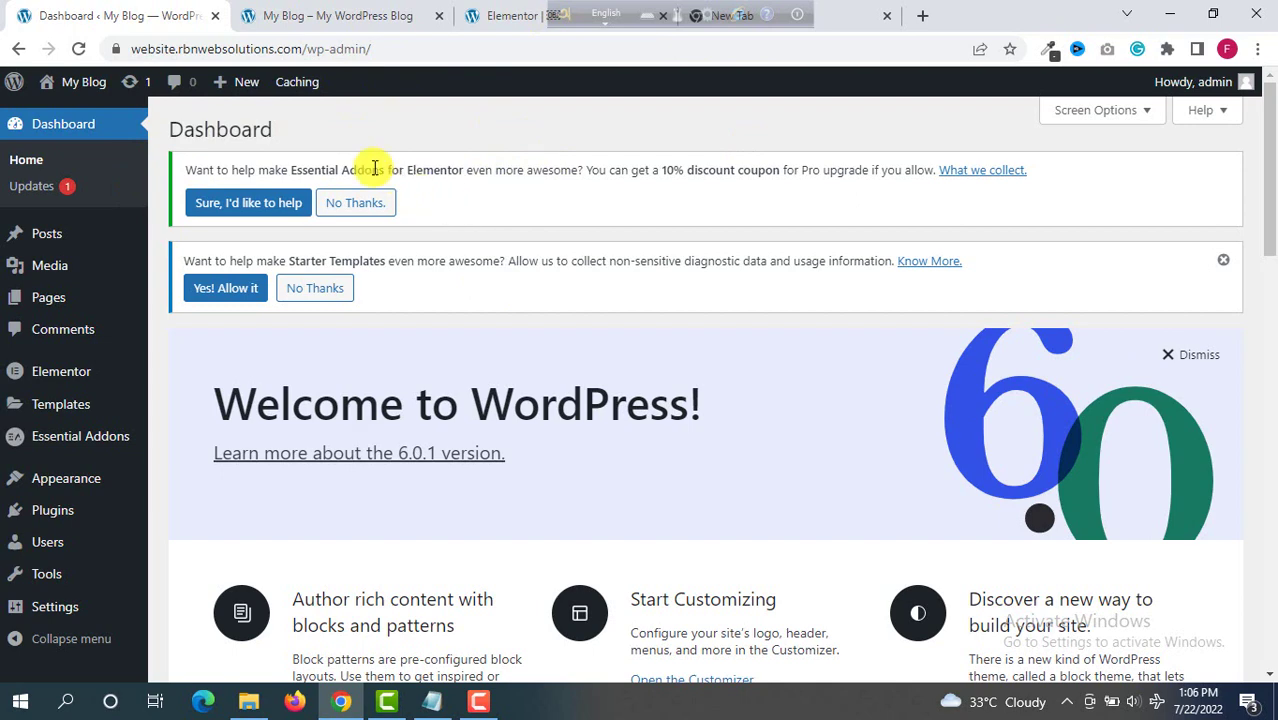
From the live My Blog page, open Edit with Elementor in a new tab and switch to it.
left_click(321, 14)
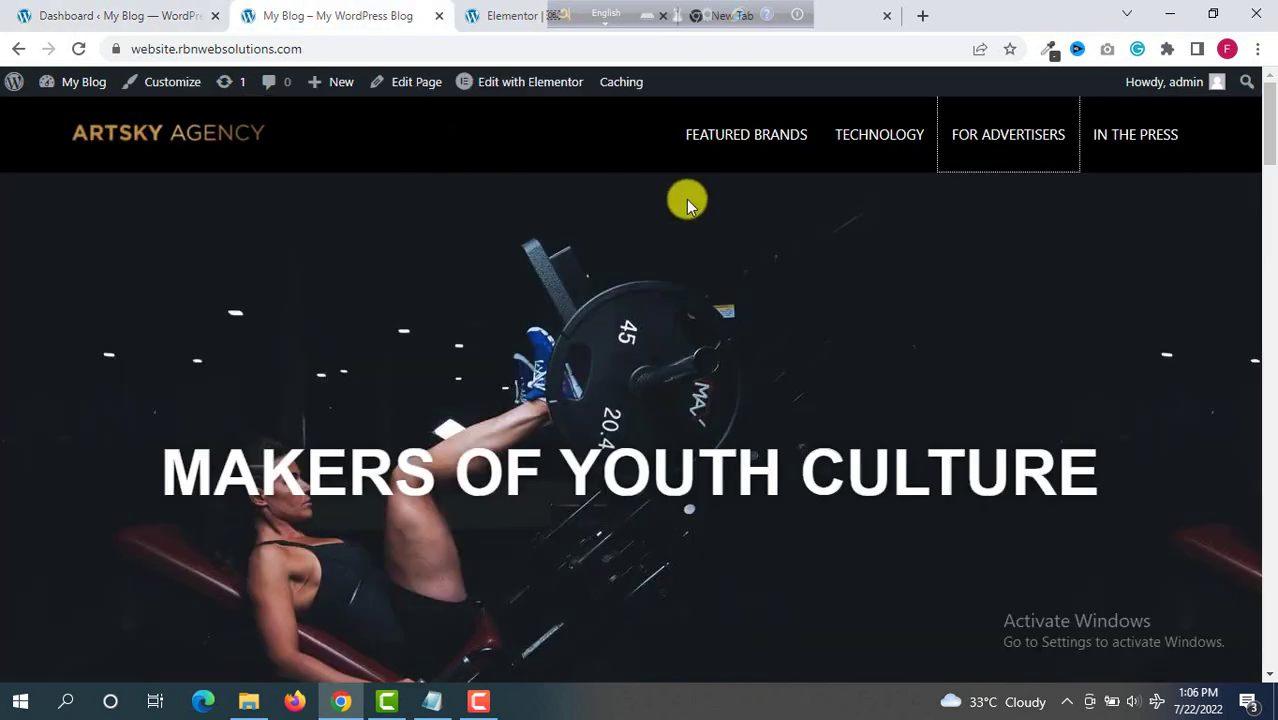
right_click(533, 87)
left_click(605, 103)
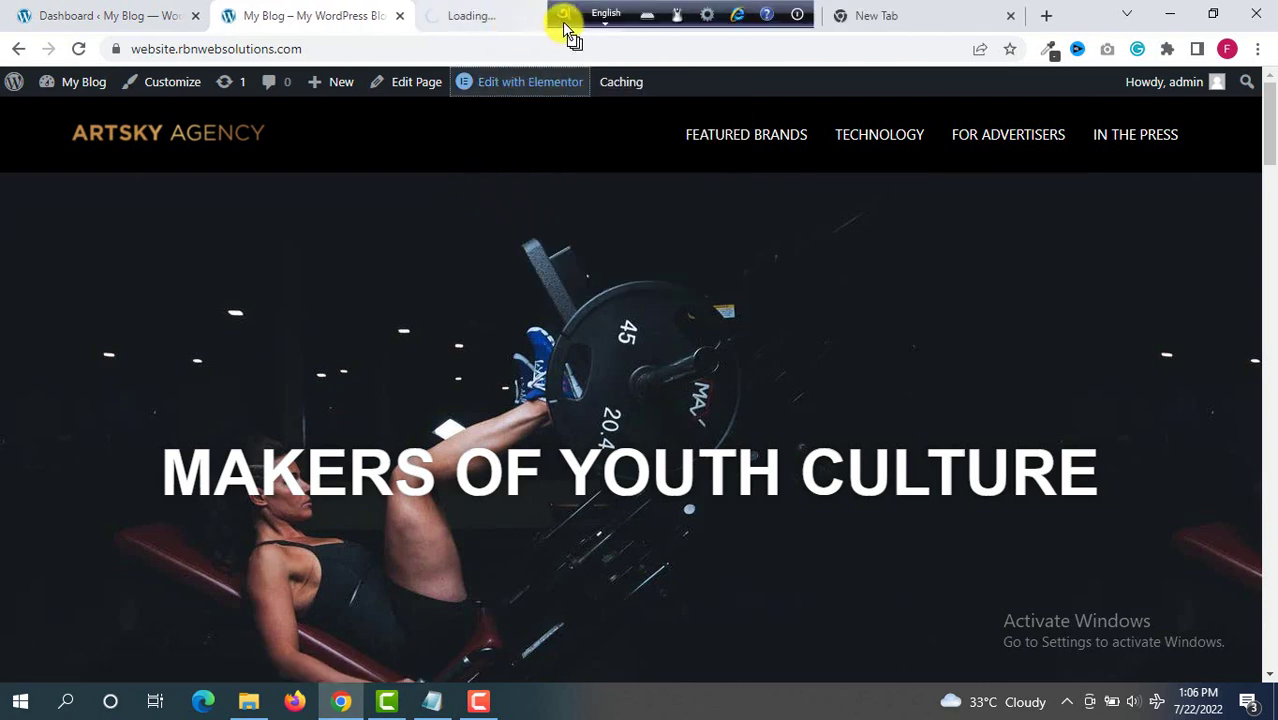
left_click_drag(563, 22, 571, 702)
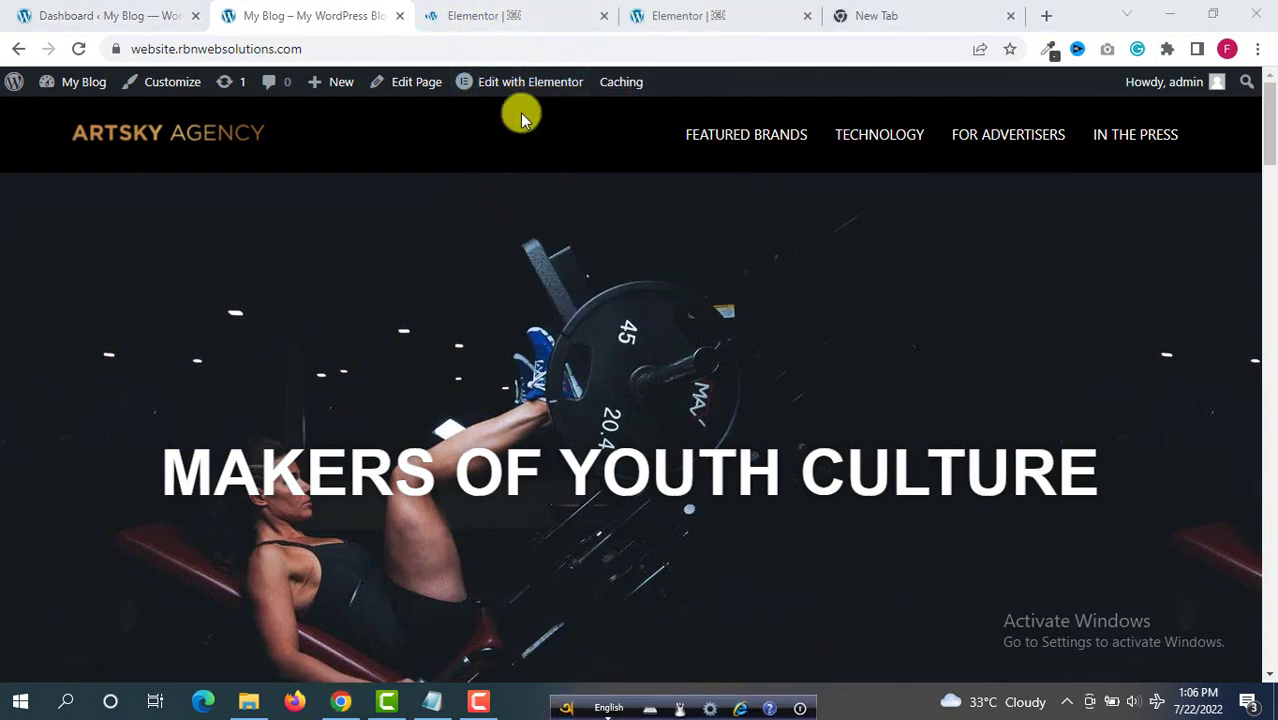
left_click(518, 10)
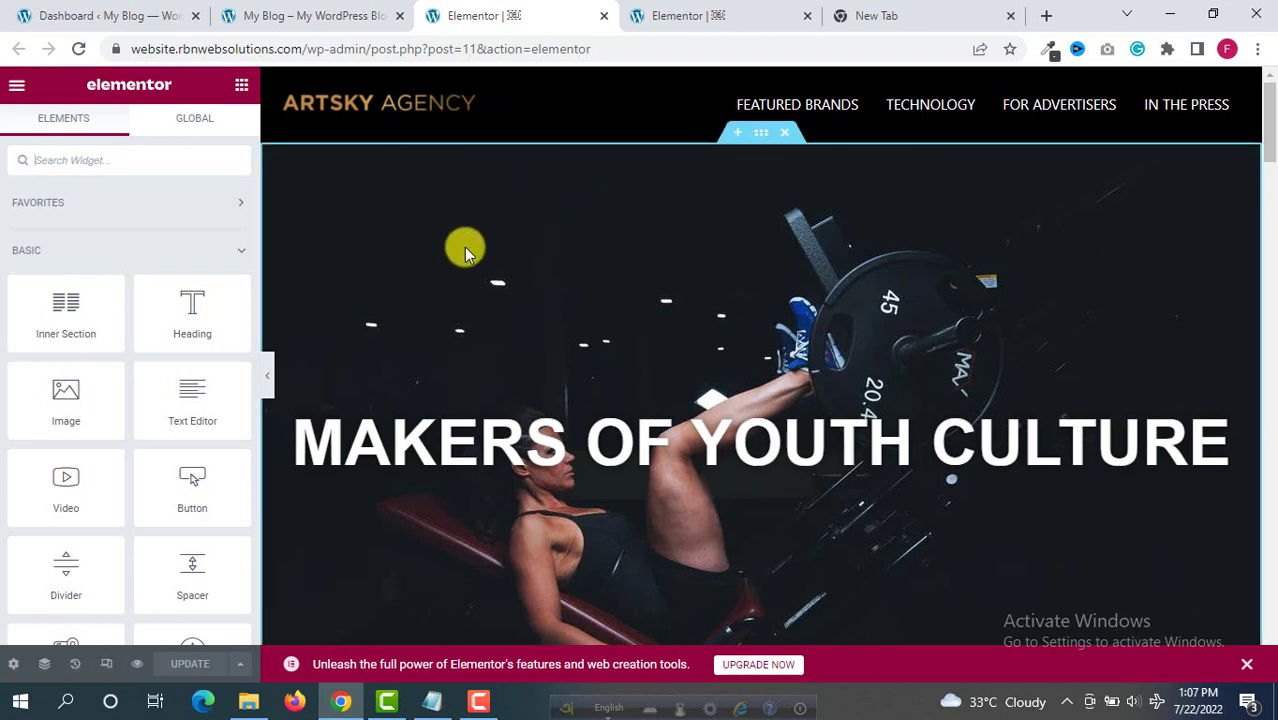
Open Site Settings from the Elementor panel's hamburger menu.
scroll(160, 240, "down", 3)
scroll(171, 242, "down", 5)
scroll(128, 222, "up", 8)
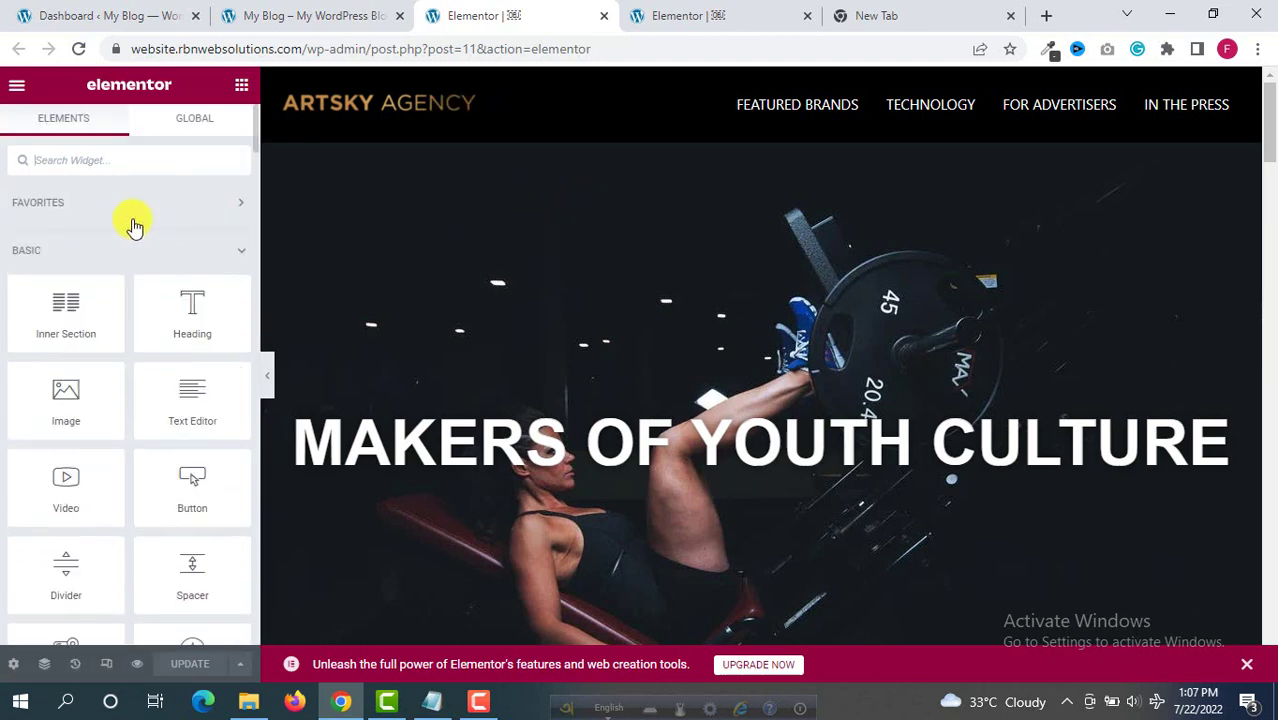
left_click(18, 86)
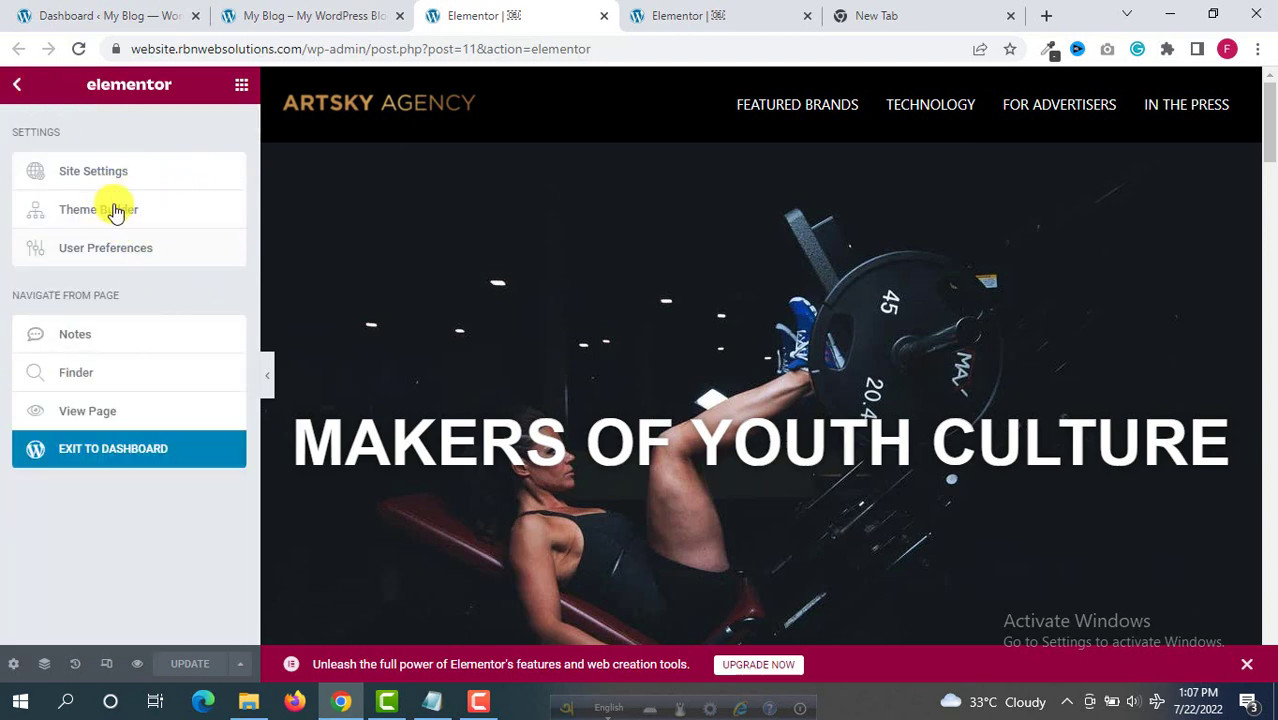
left_click(150, 174)
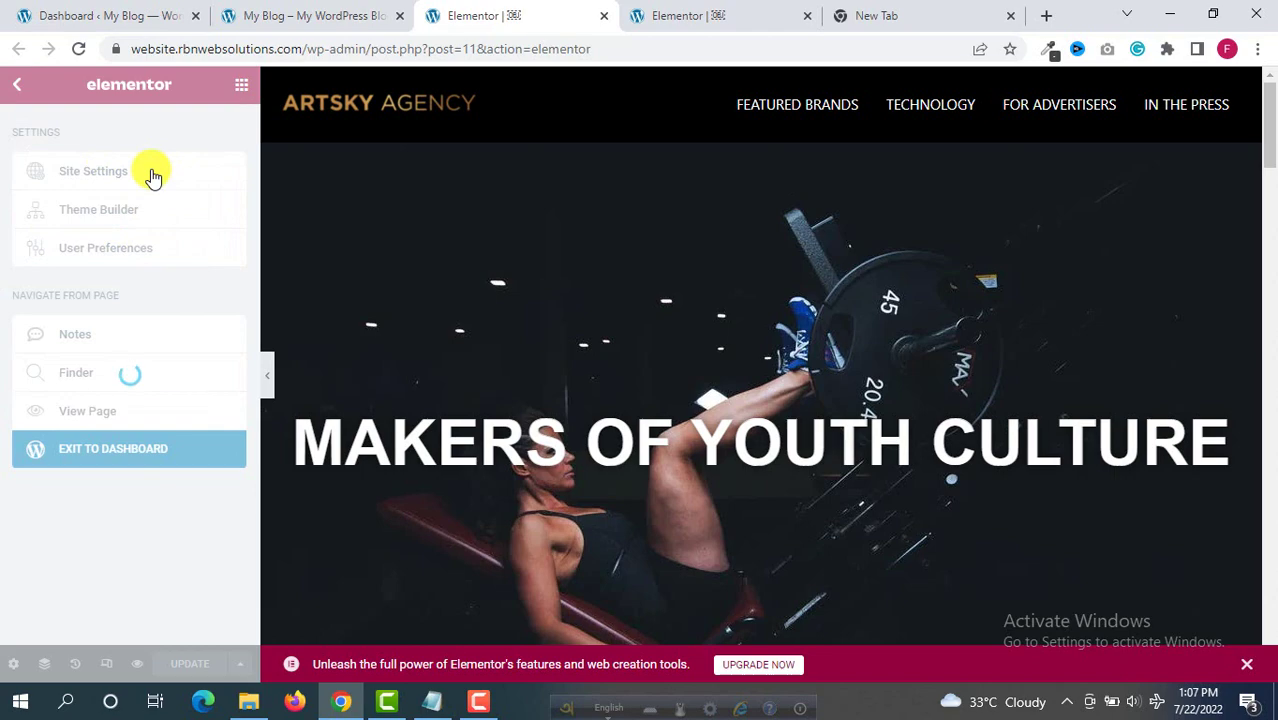
scroll(200, 183, "down", 3)
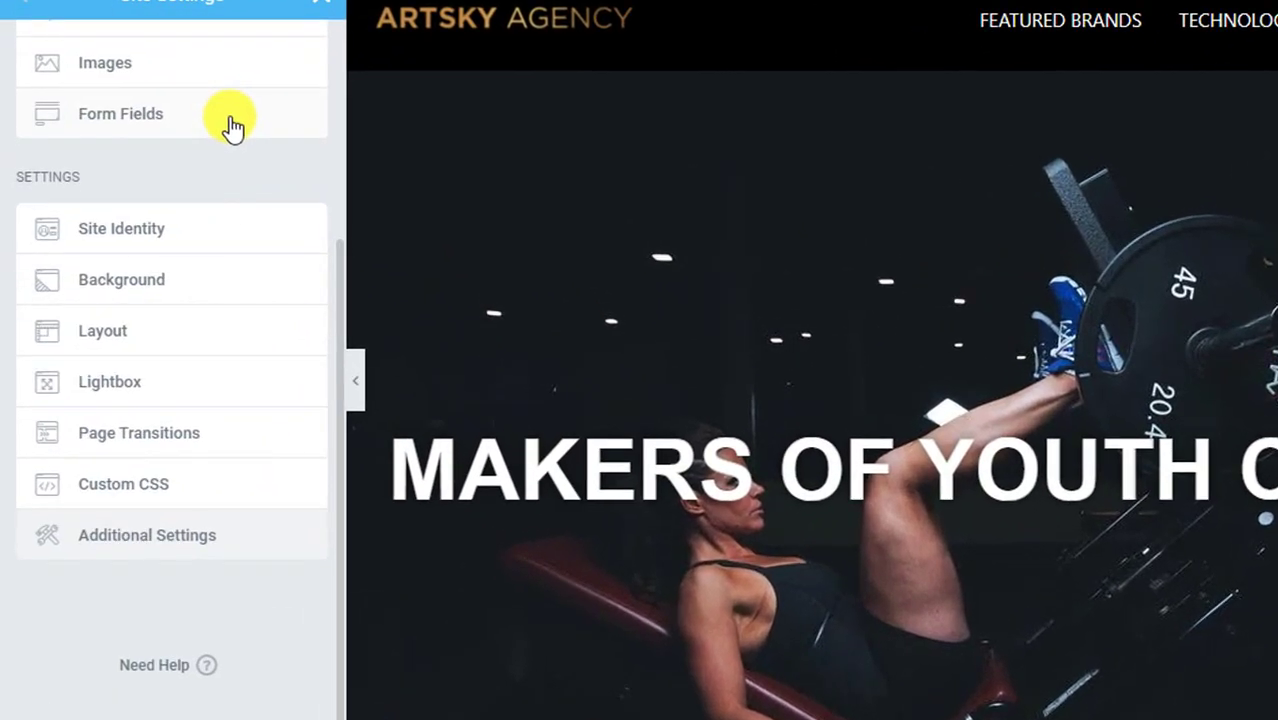
Open Custom CSS in Site Settings, find only an Upgrade Now prompt, and return to Dashboard.
left_click(155, 487)
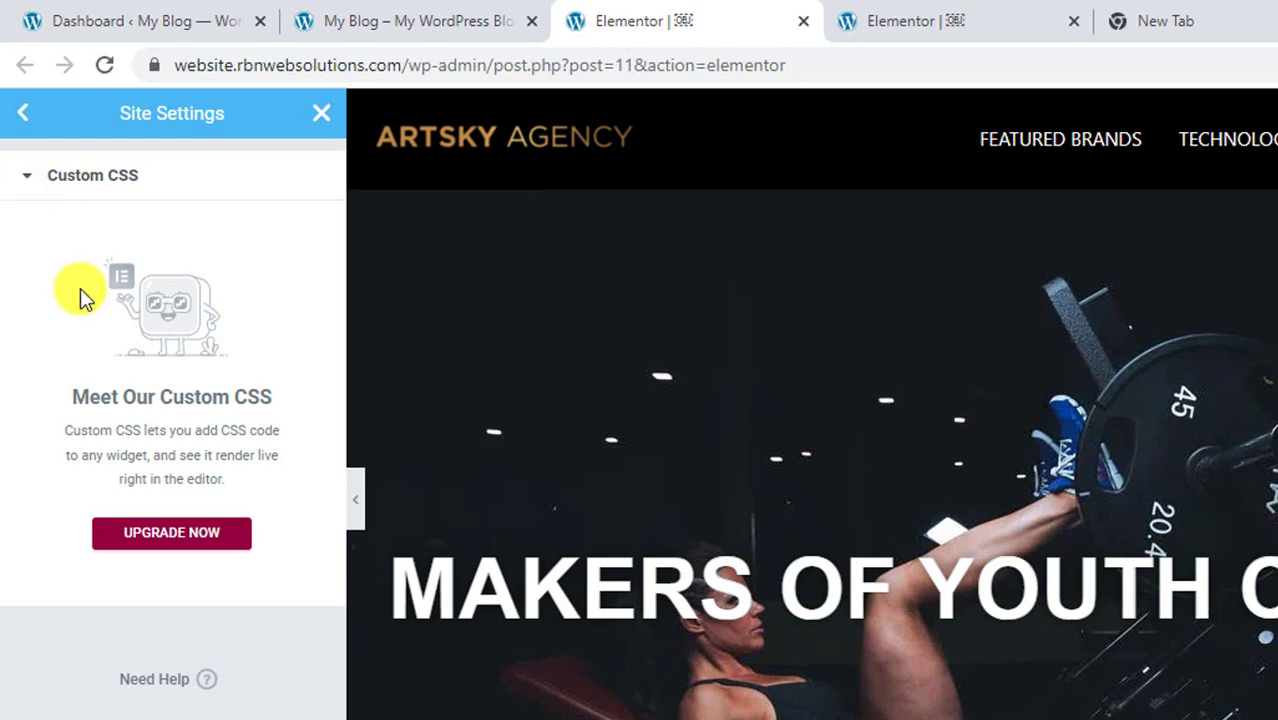
left_click(20, 180)
left_click(22, 188)
left_click(185, 12)
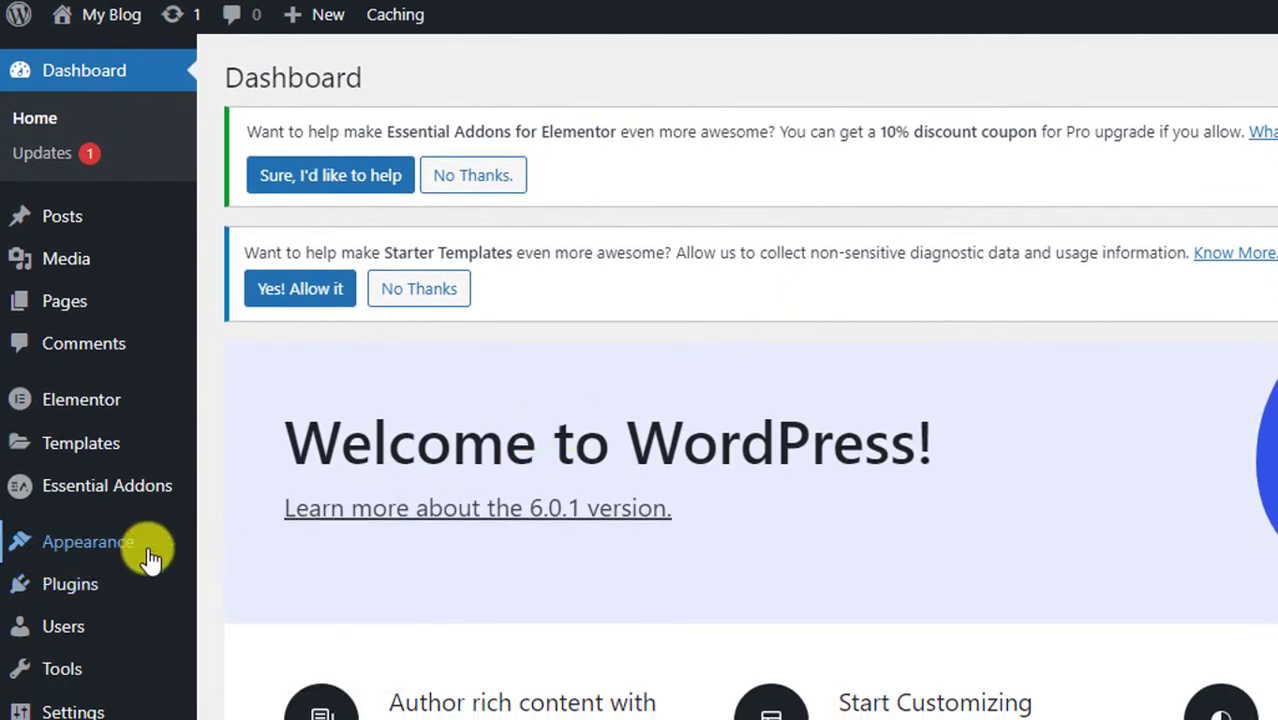
Open Appearance > Customize for the Astra-themed My Blog site.
mouse_move(85, 555)
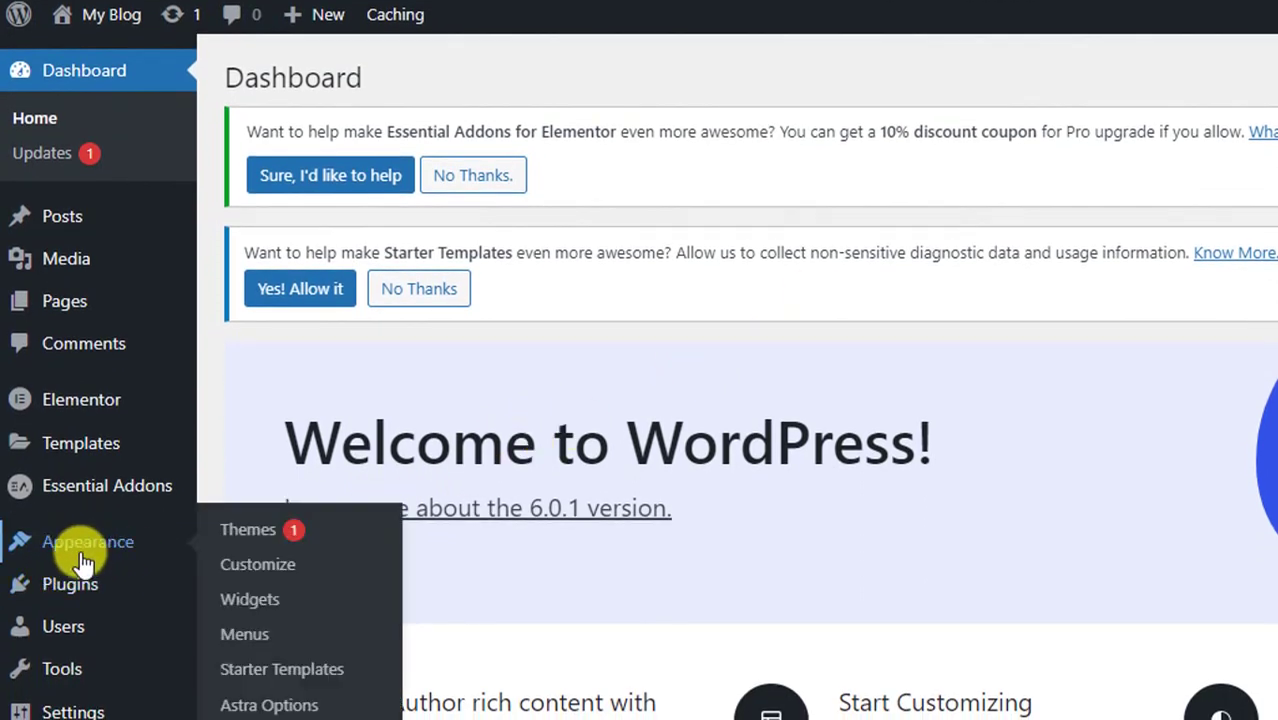
left_click(262, 564)
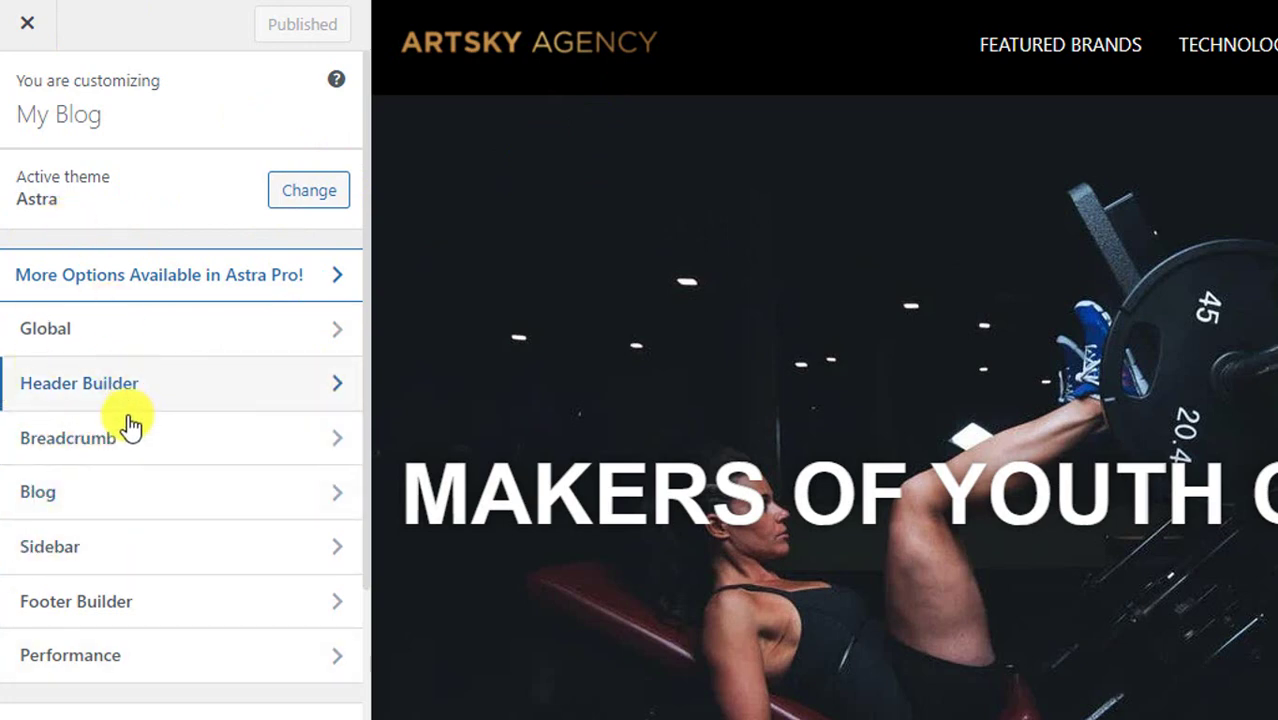
View Header Builder's Design options, then go back to the main Customizer sections list.
left_click(300, 395)
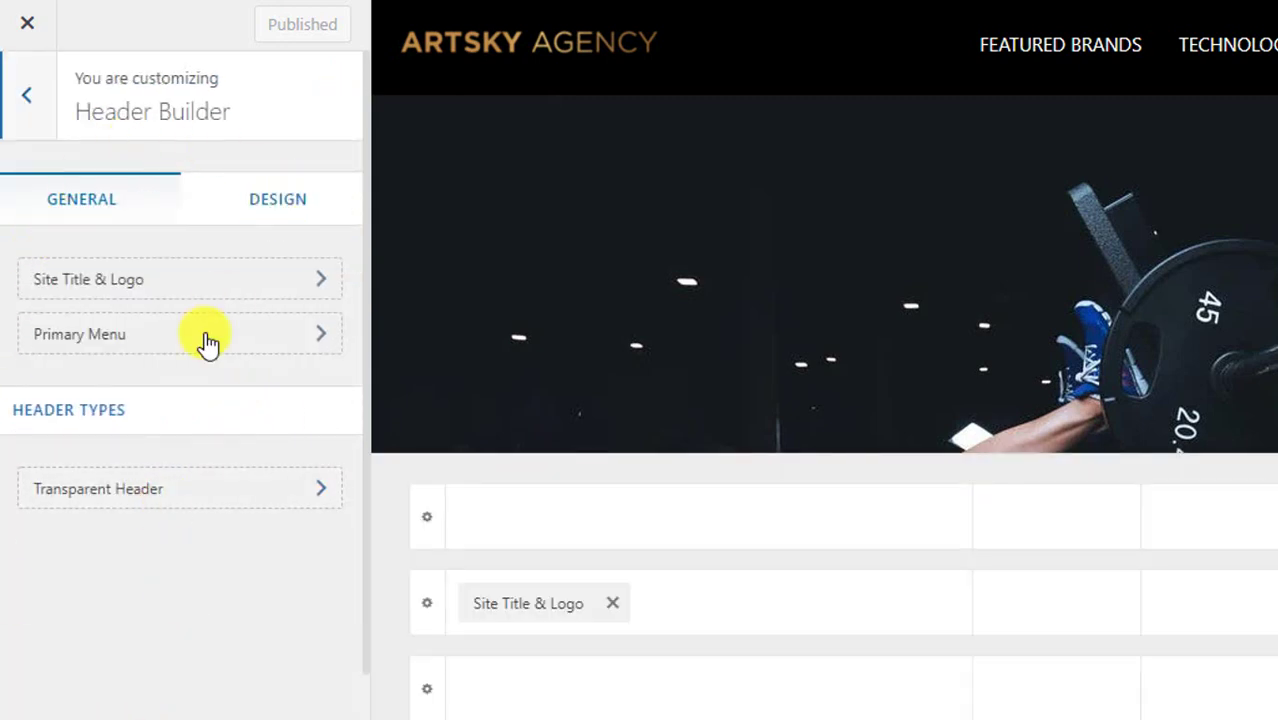
left_click(273, 221)
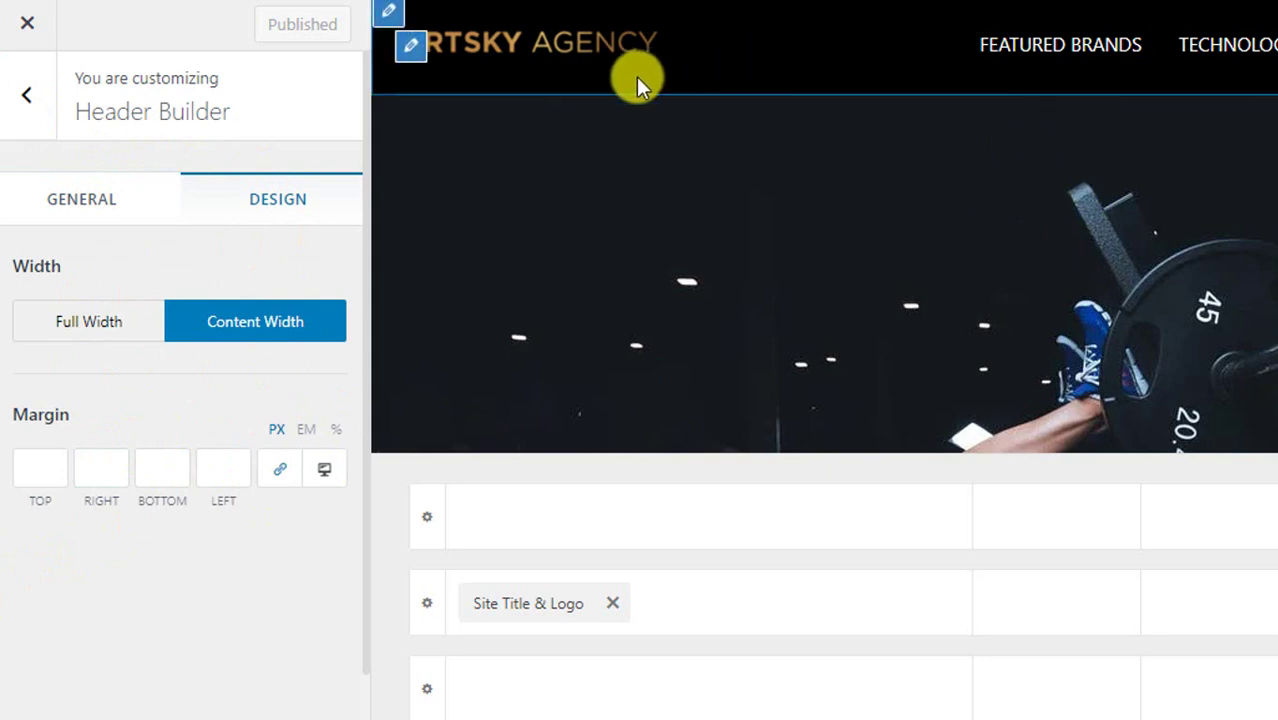
left_click(6, 118)
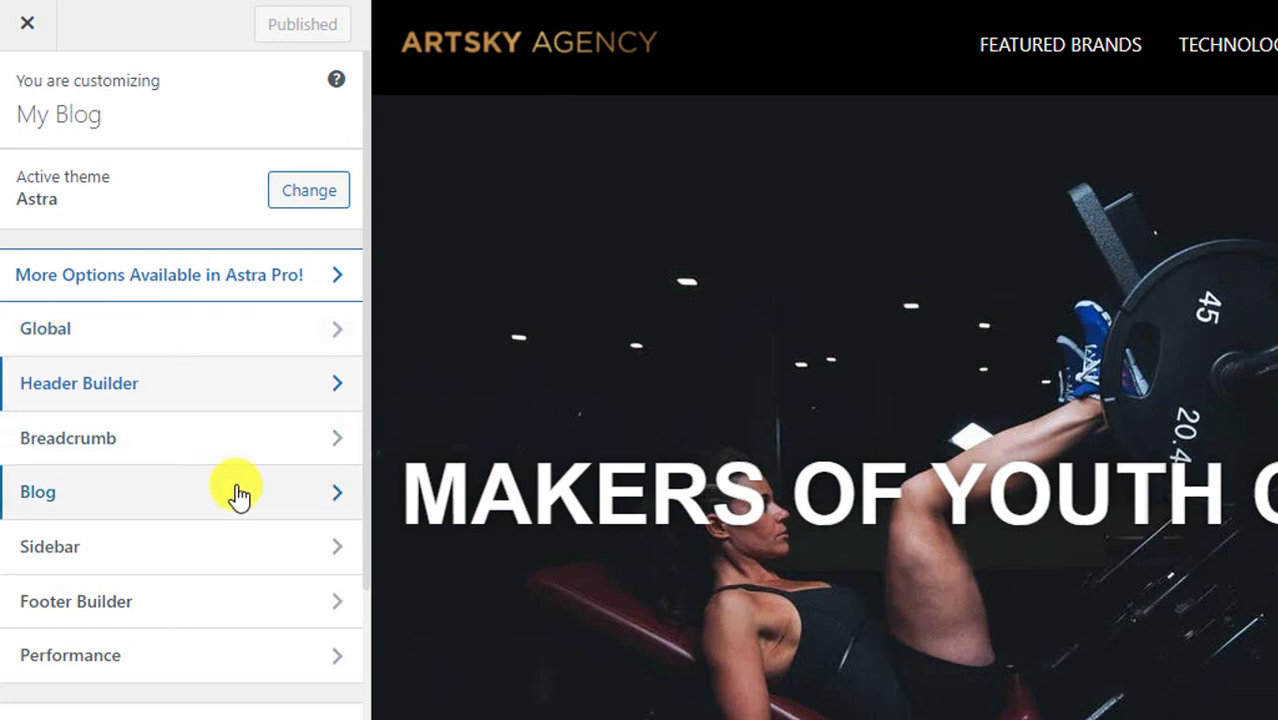
Open Additional CSS and place the cursor on empty line 5 below the .boxclass:hover rule.
scroll(238, 494, "down", 3)
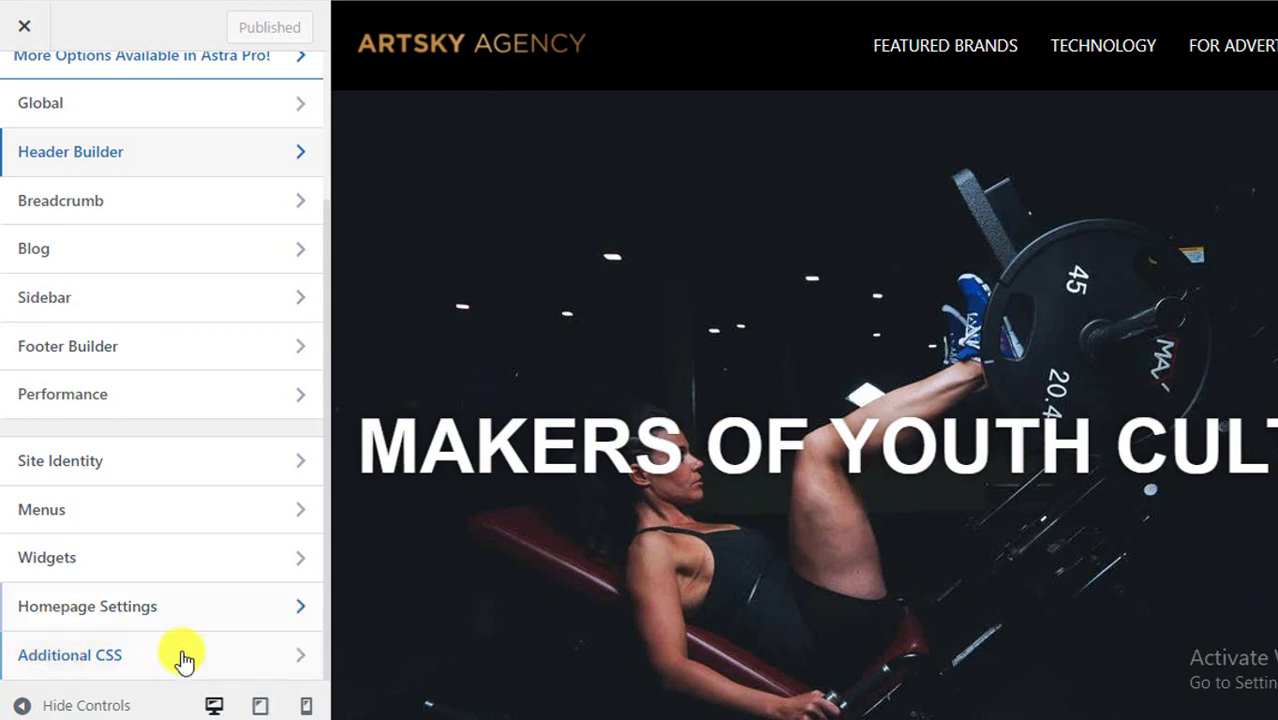
left_click(276, 662)
left_click(139, 253)
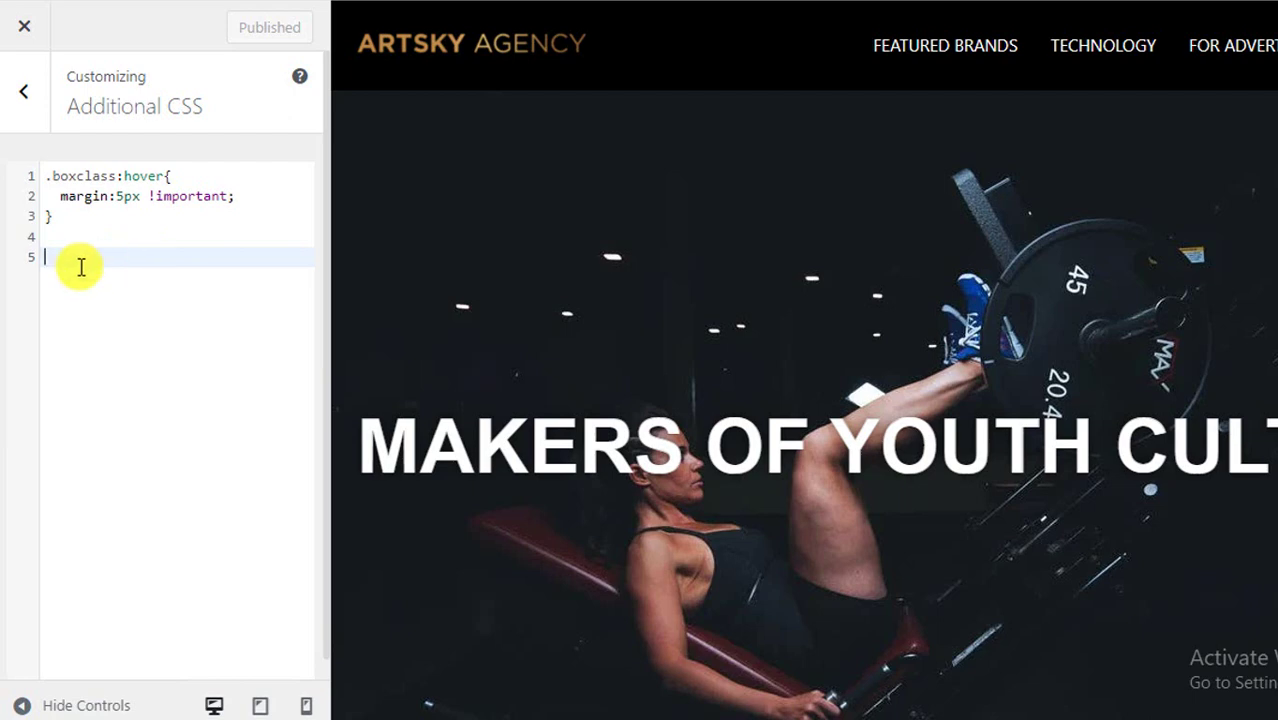
left_click_drag(63, 240, 42, 176)
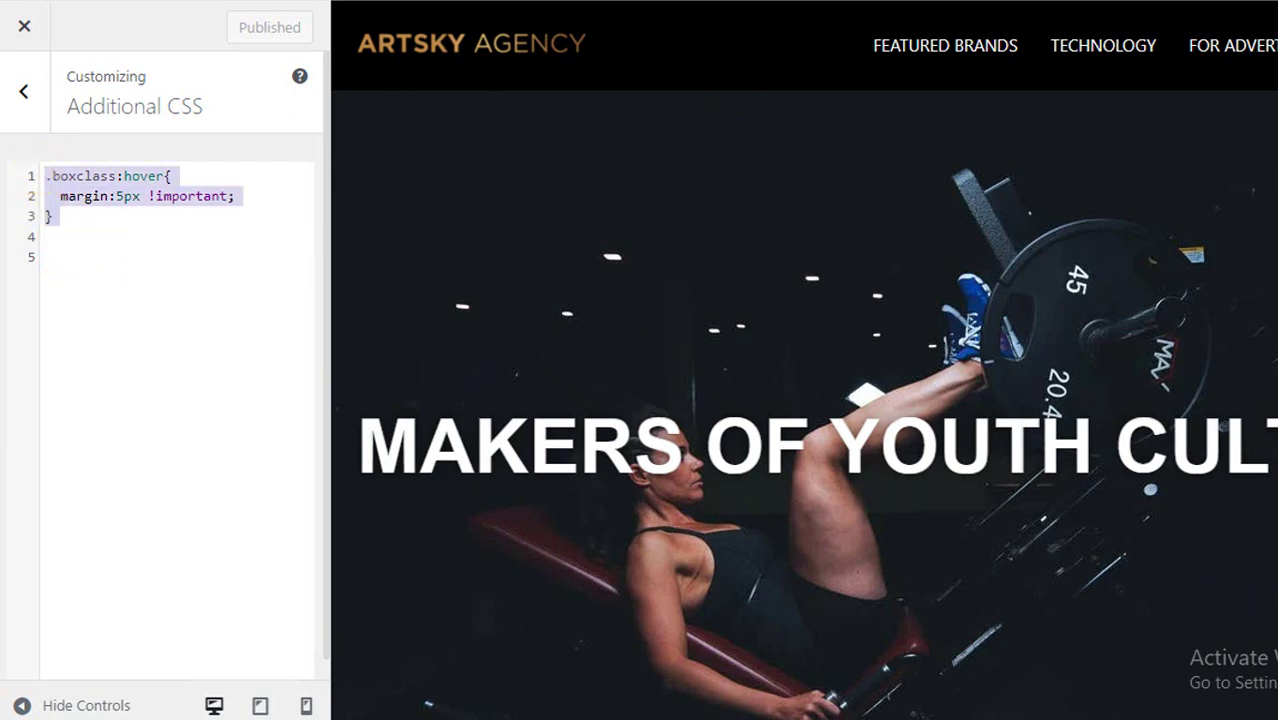
left_click(114, 260)
left_click_drag(104, 239, 51, 174)
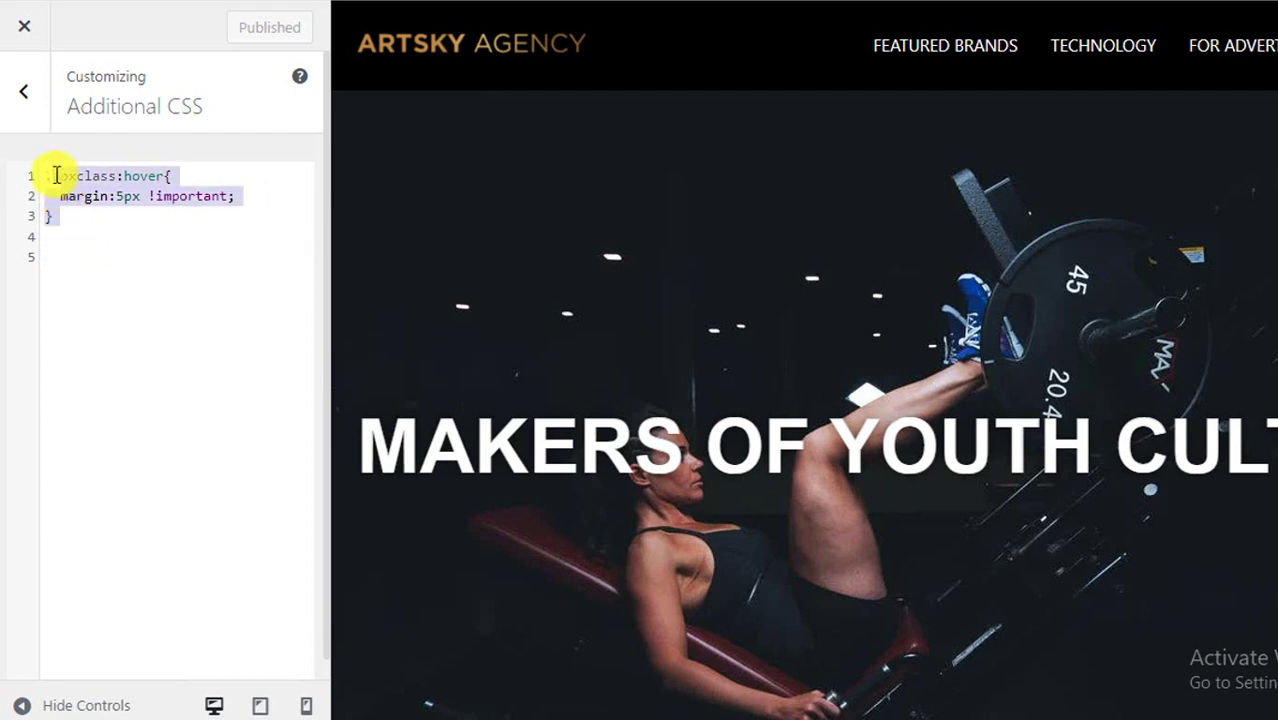
left_click(71, 253)
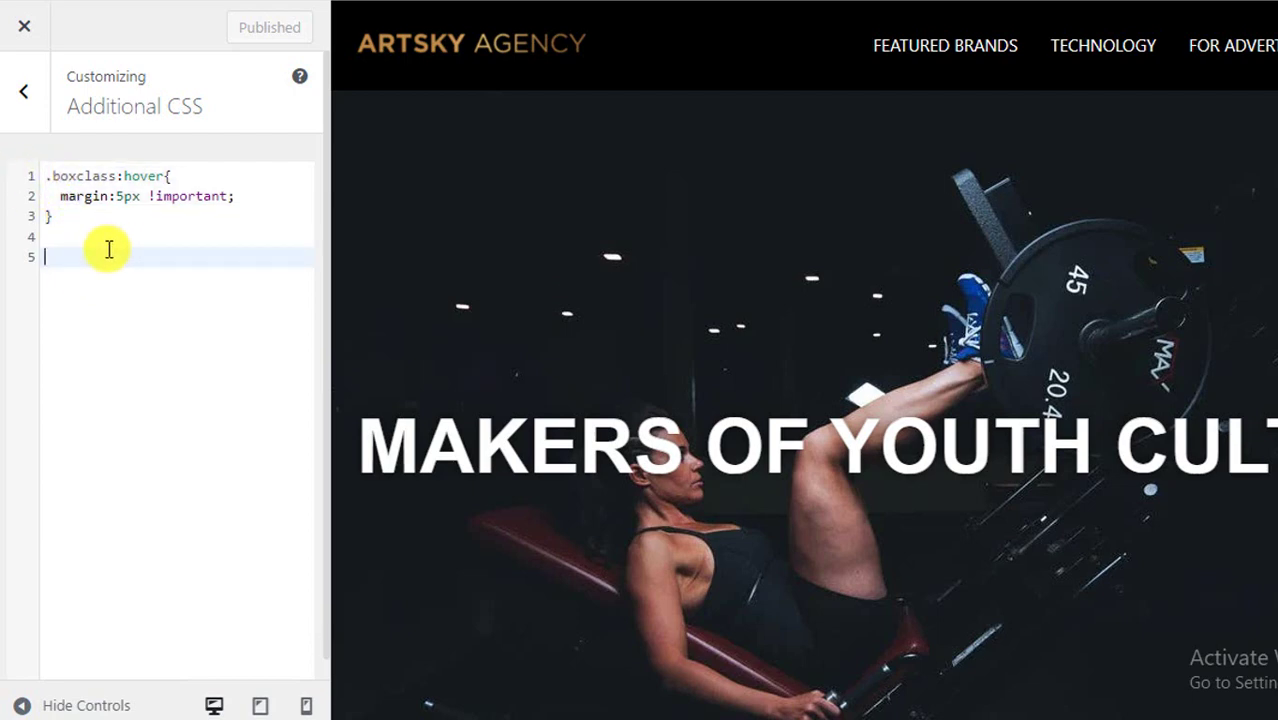
scroll(642, 100, "down", 6)
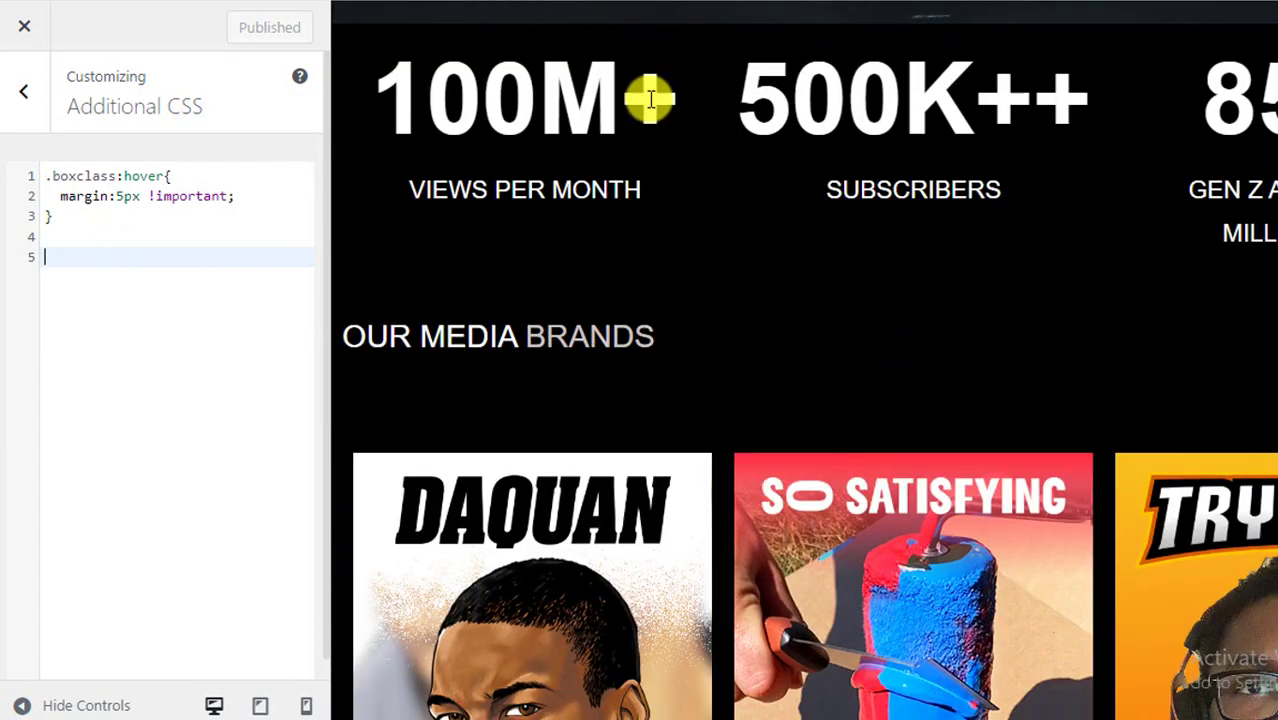
scroll(650, 98, "down", 10)
scroll(656, 88, "up", 5)
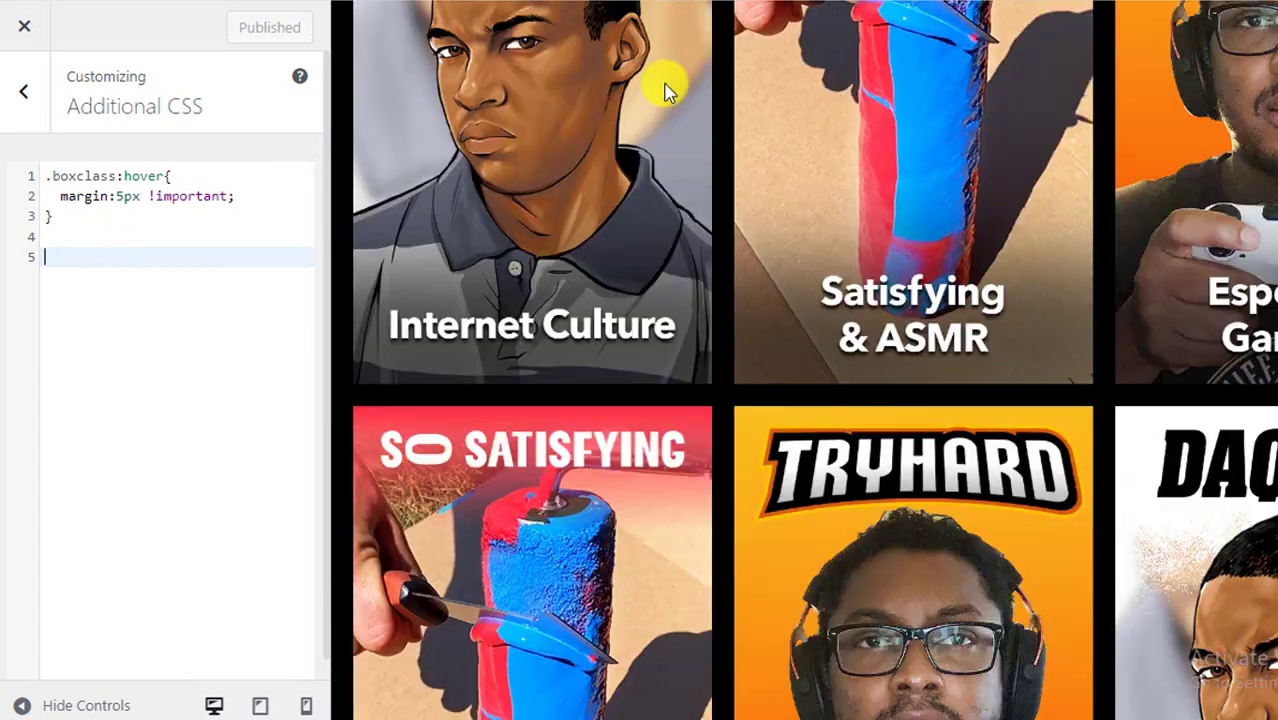
scroll(664, 86, "up", 10)
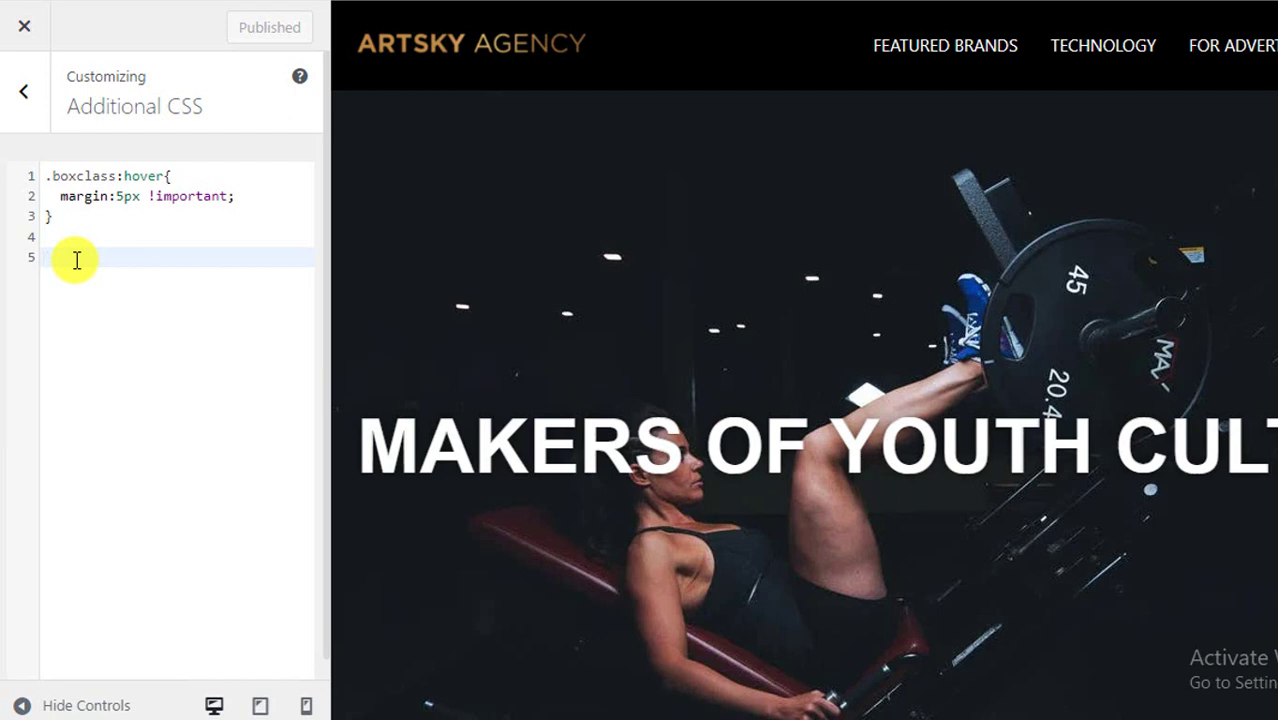
Write a .site-header { rule containing position: fixed; on line 5 of Additional CSS.
type(".")
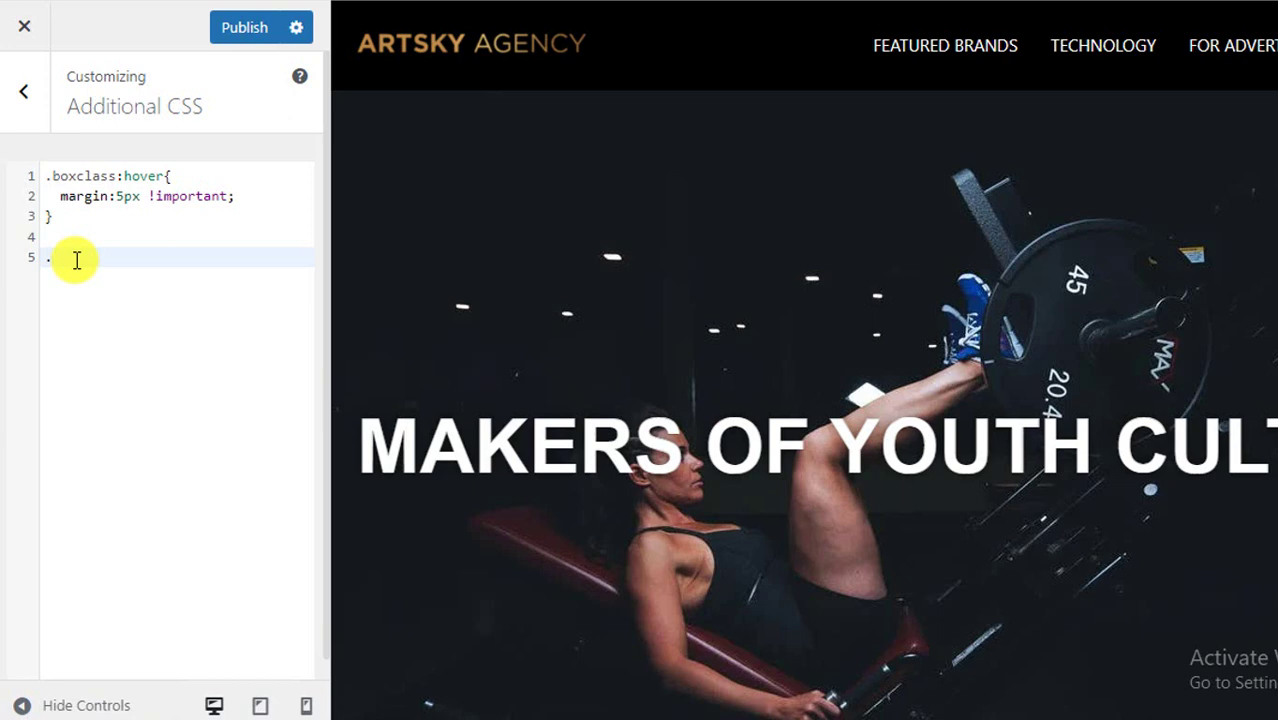
type("sit")
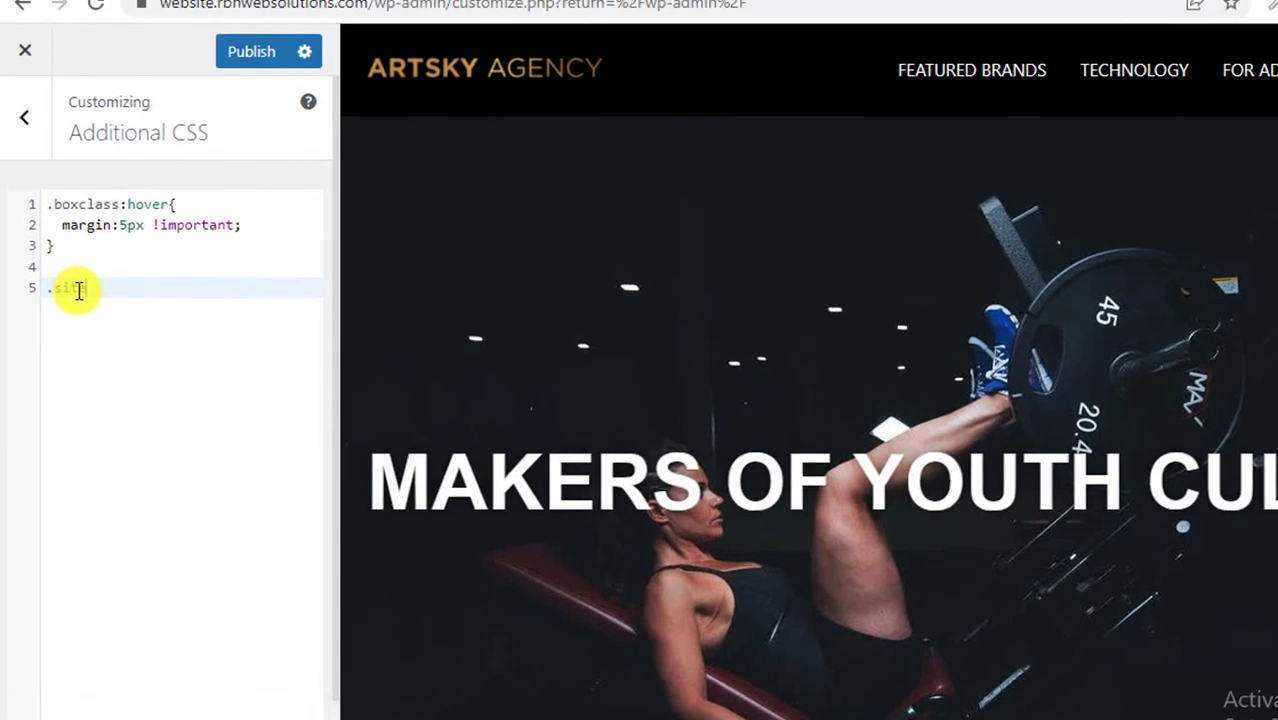
type("e-head")
type("er ")
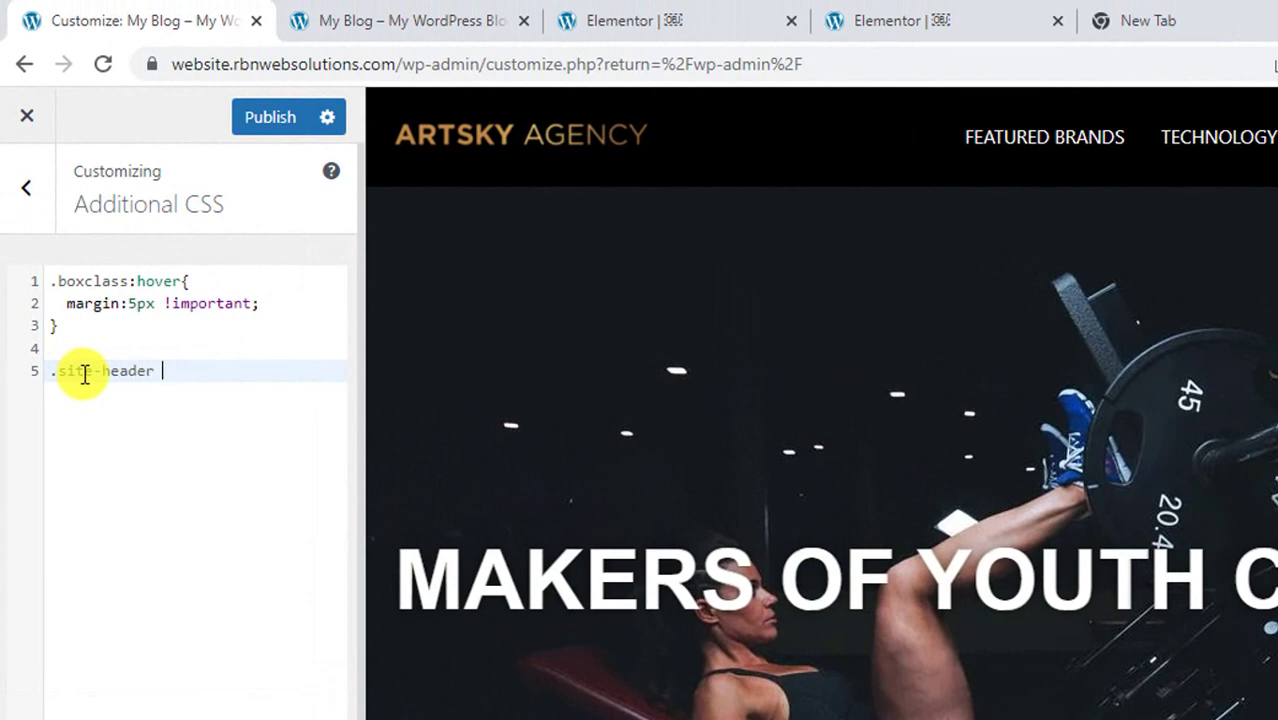
type("{")
key("Return")
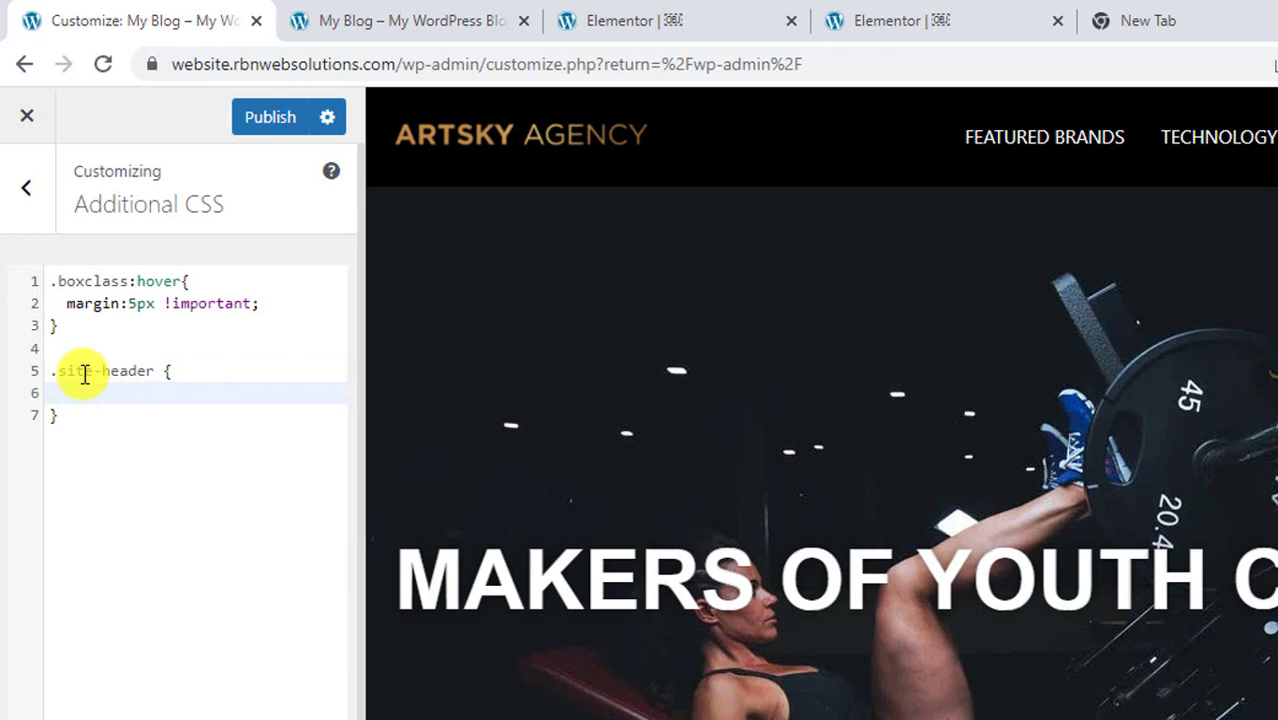
type("posi")
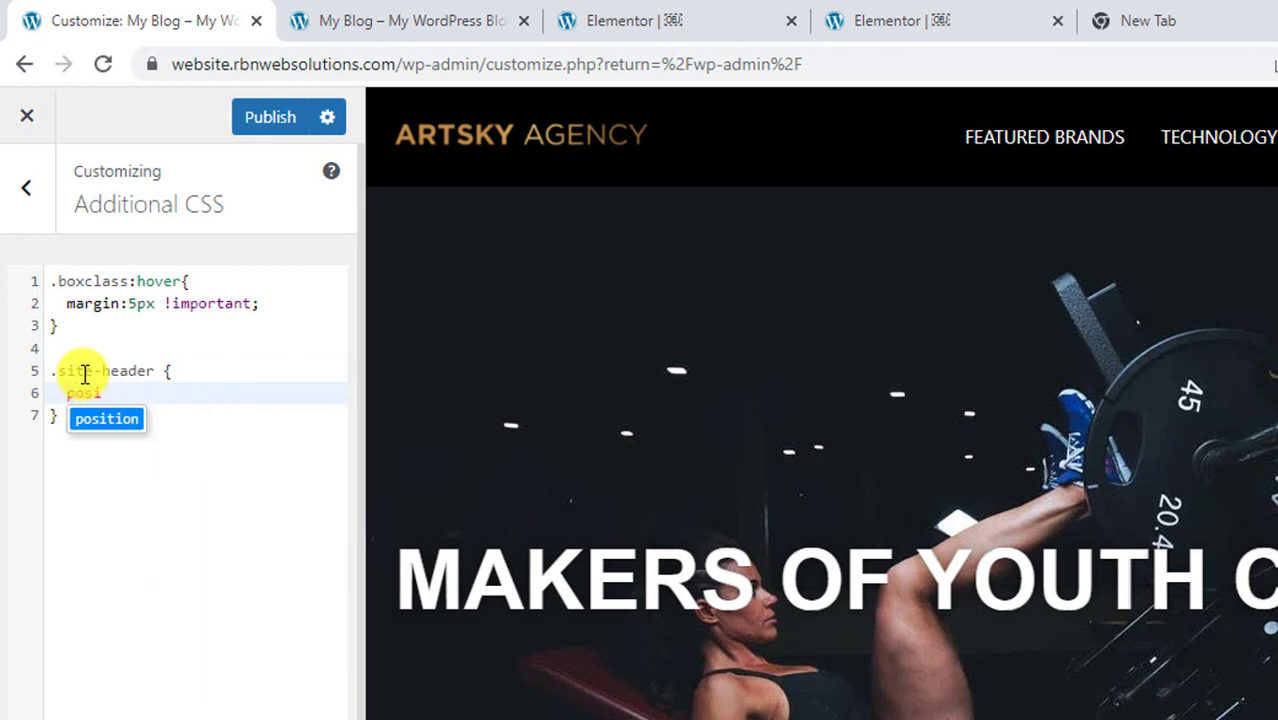
key("Return")
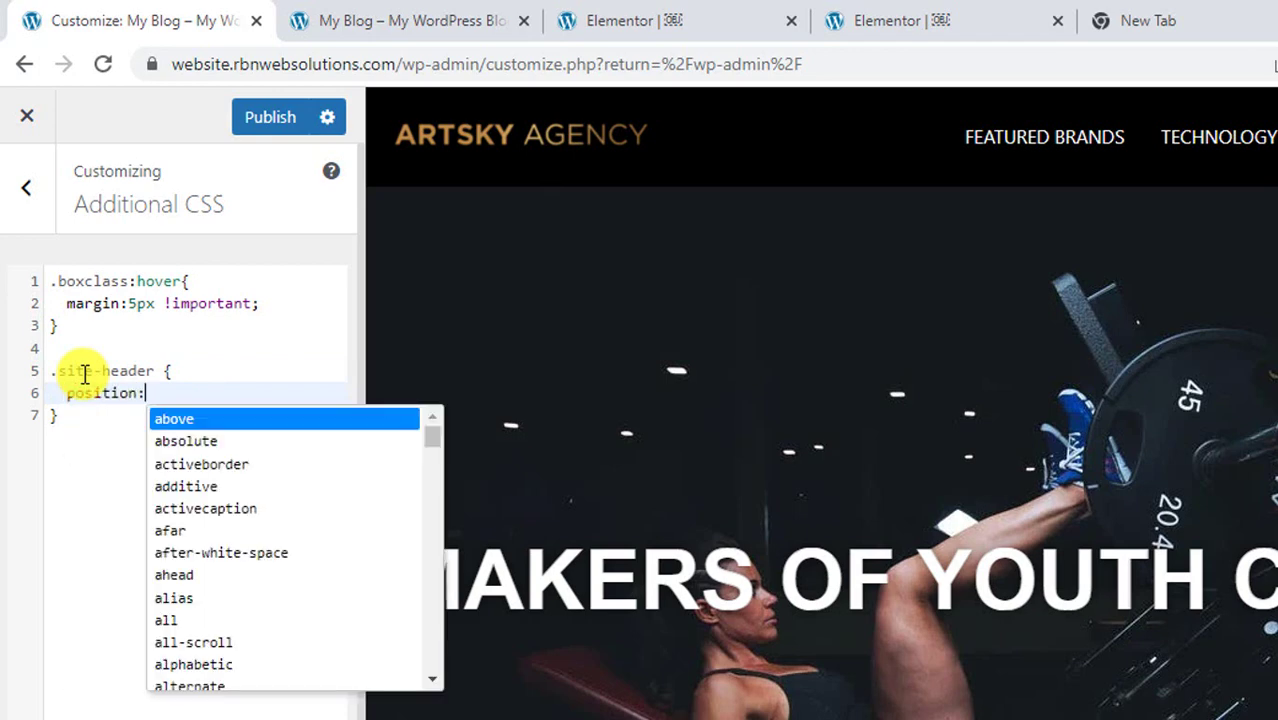
type("fixed;")
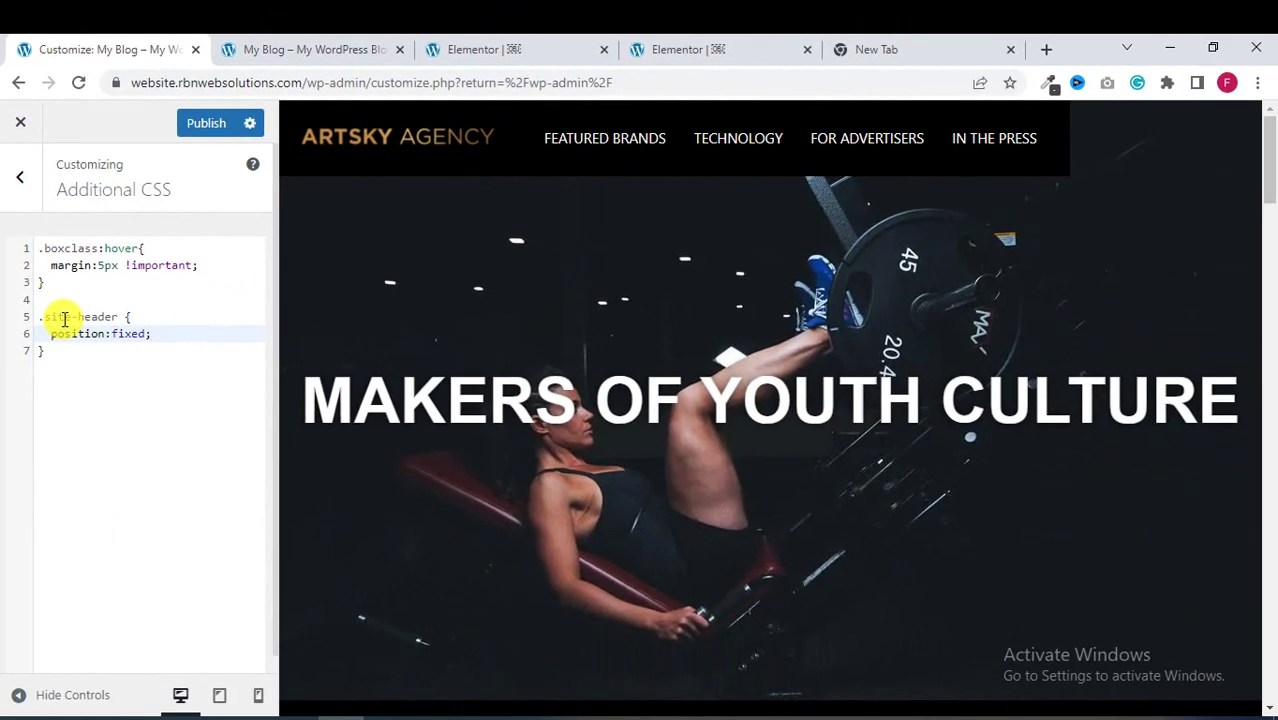
key("Return")
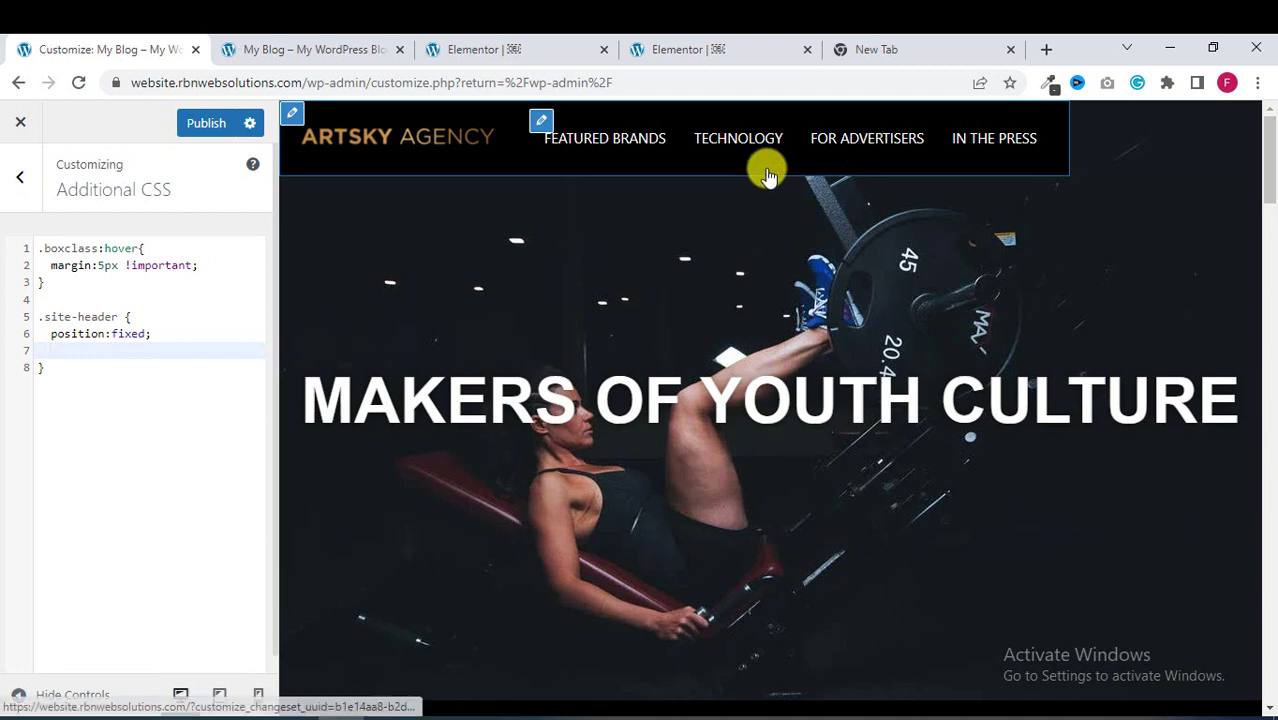
Publish the CSS and copy the site URL from Chrome's My Blog tab.
left_click(207, 124)
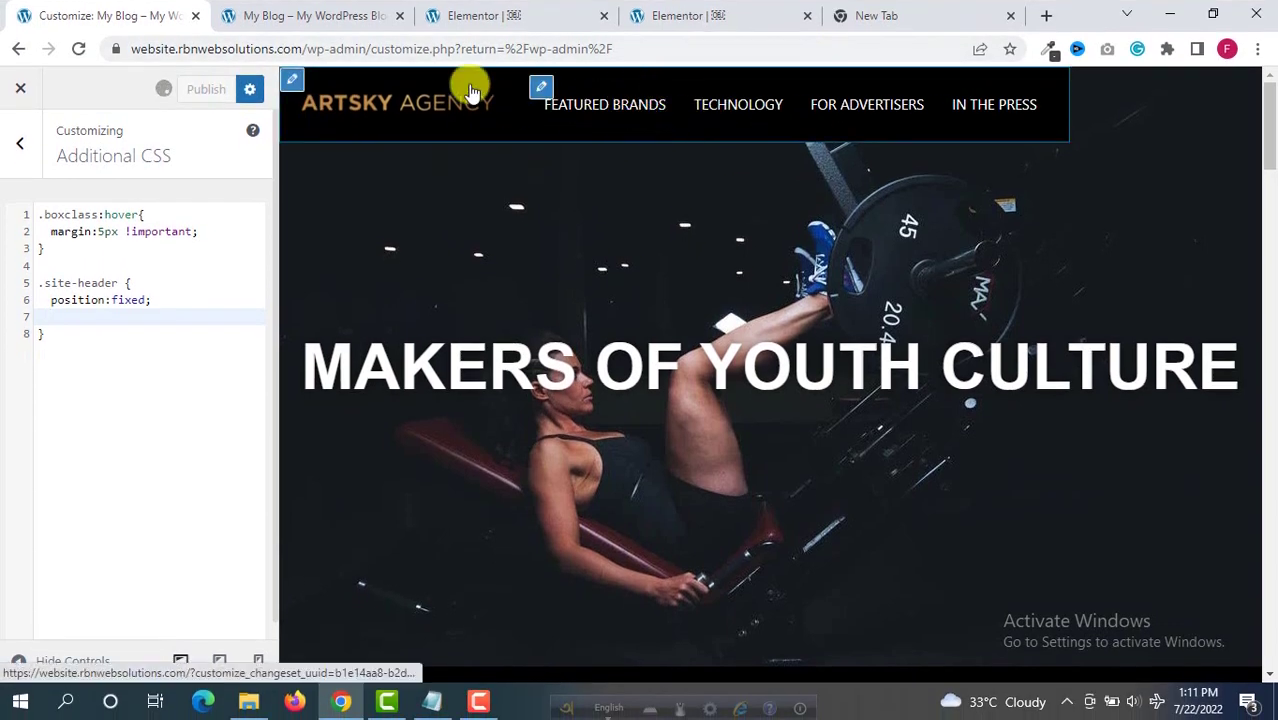
left_click(300, 16)
left_click(280, 48)
right_click(299, 48)
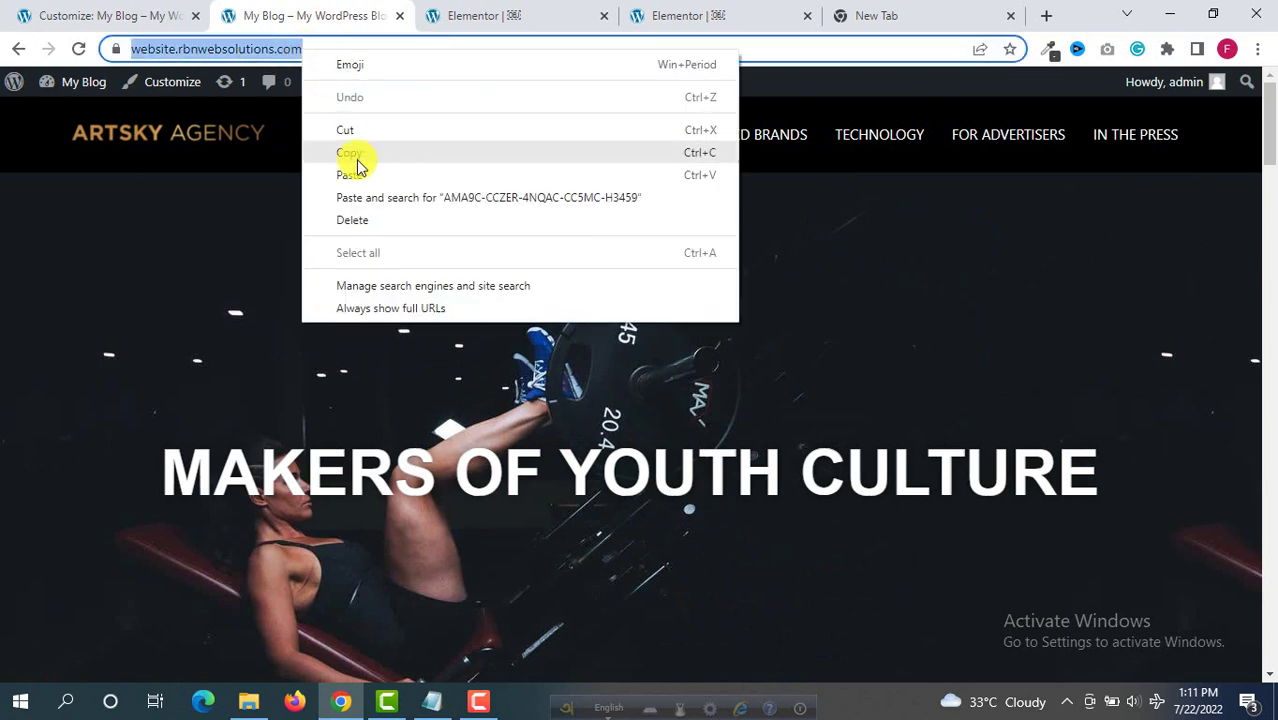
left_click(350, 155)
Load the site URL in Firefox and scroll to confirm the header stays pinned.
left_click(287, 700)
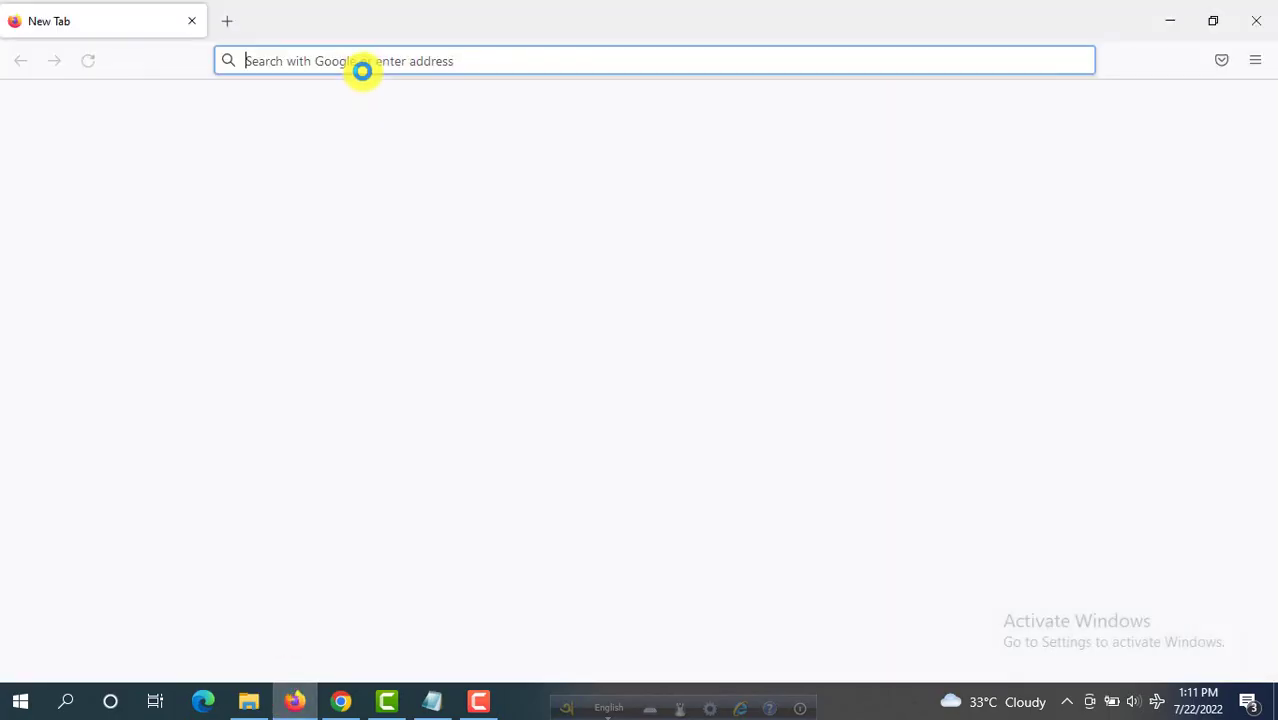
right_click(365, 66)
left_click(392, 234)
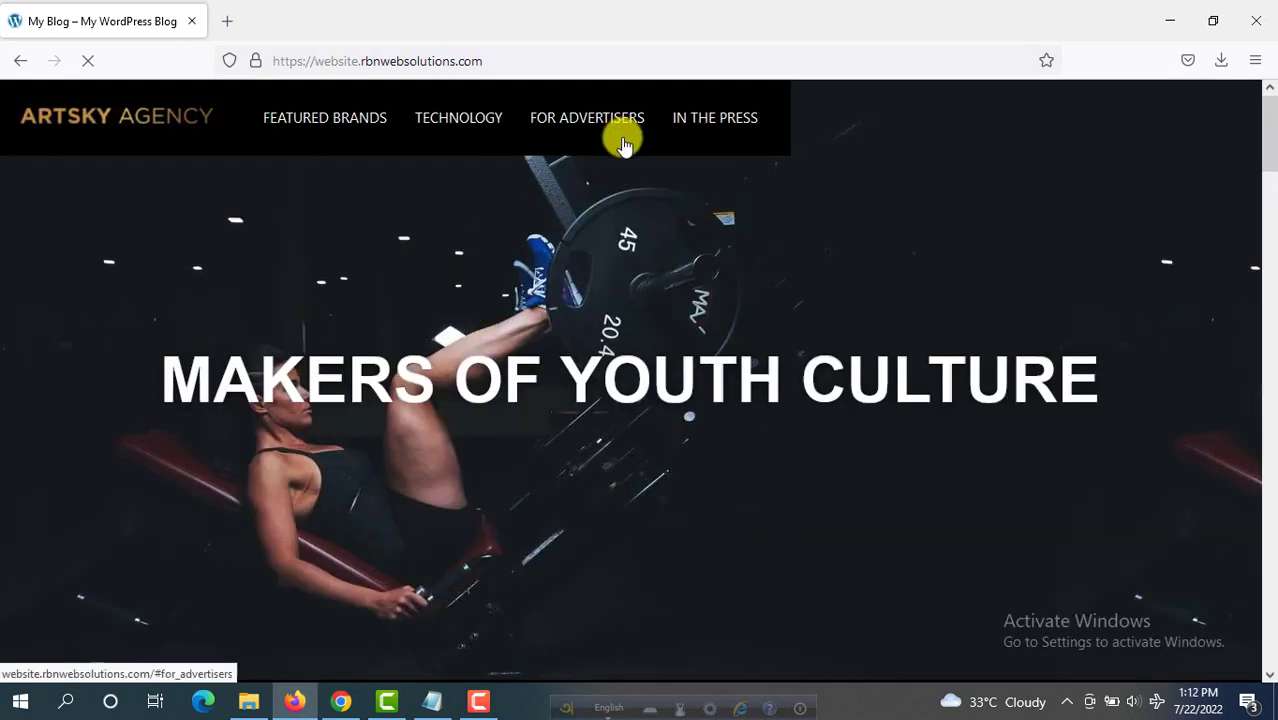
scroll(285, 188, "down", 3)
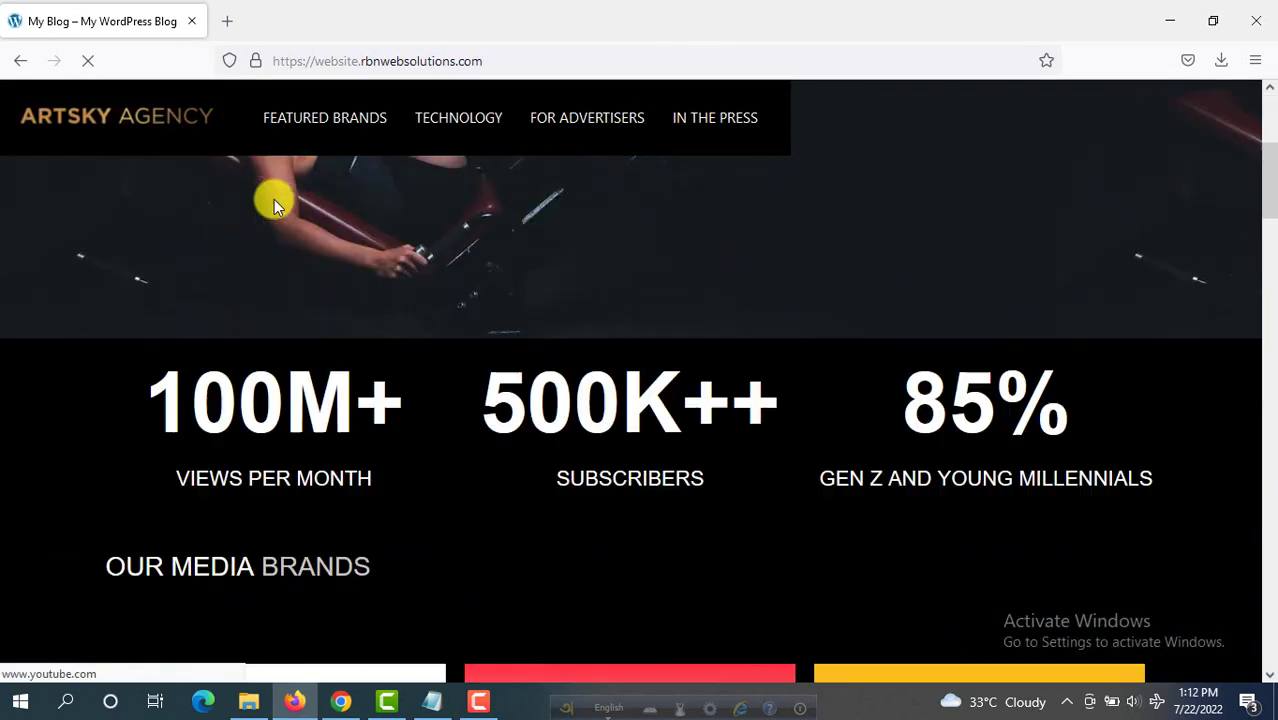
scroll(275, 200, "up", 3)
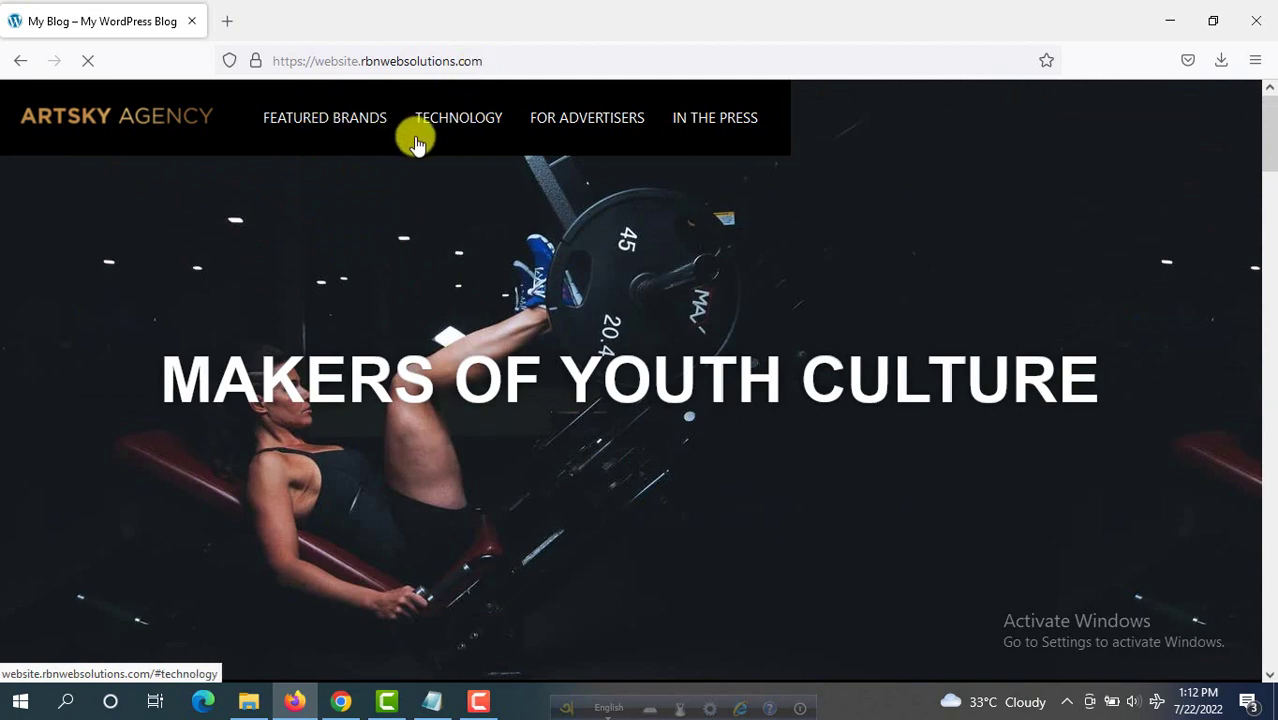
scroll(420, 150, "down", 5)
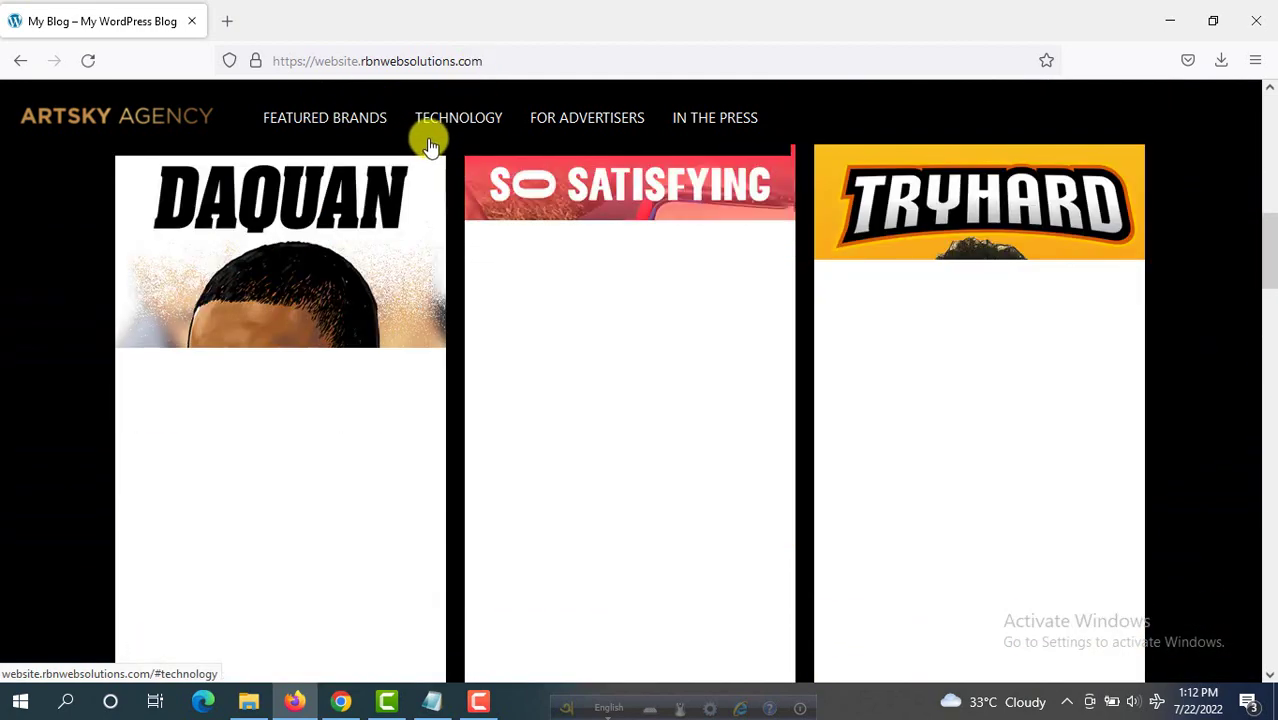
scroll(430, 140, "up", 3)
scroll(485, 147, "up", 3)
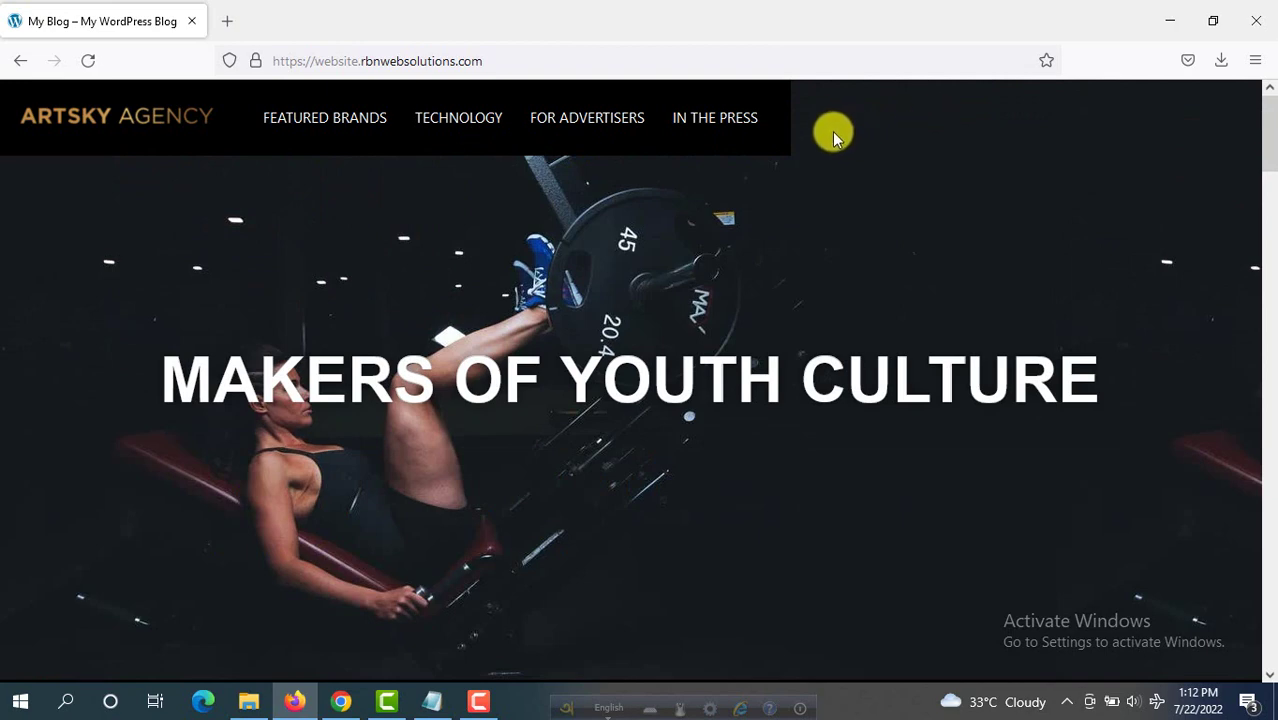
left_click(341, 701)
Add top:0; and width:100% under position:fixed in the .site-header rule, then publish.
left_click_drag(330, 690, 349, 180)
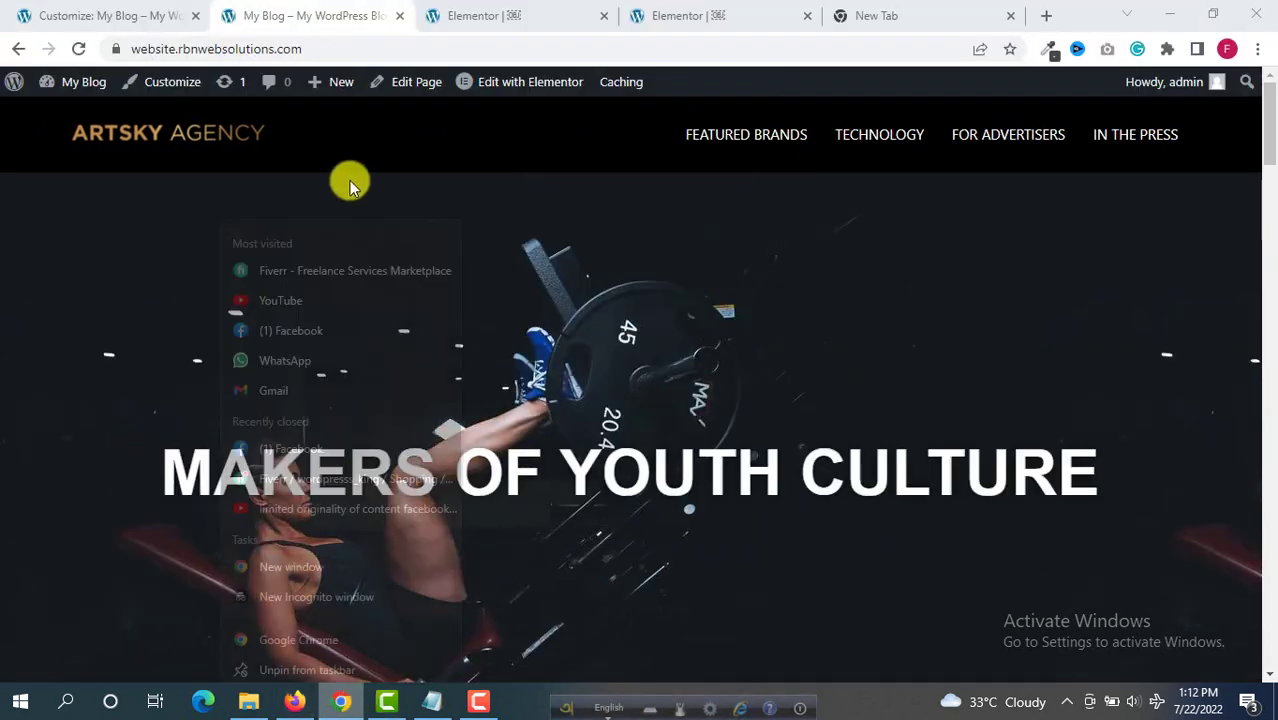
left_click(76, 230)
left_click(40, 15)
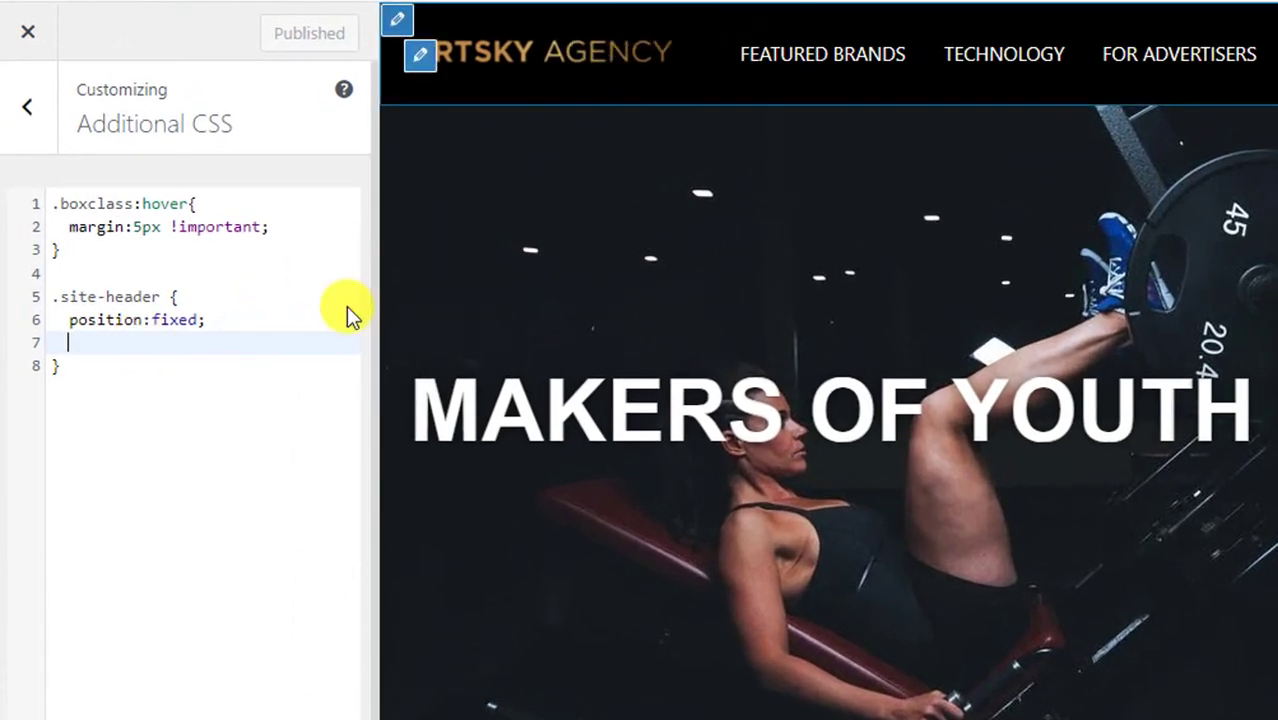
type("top:")
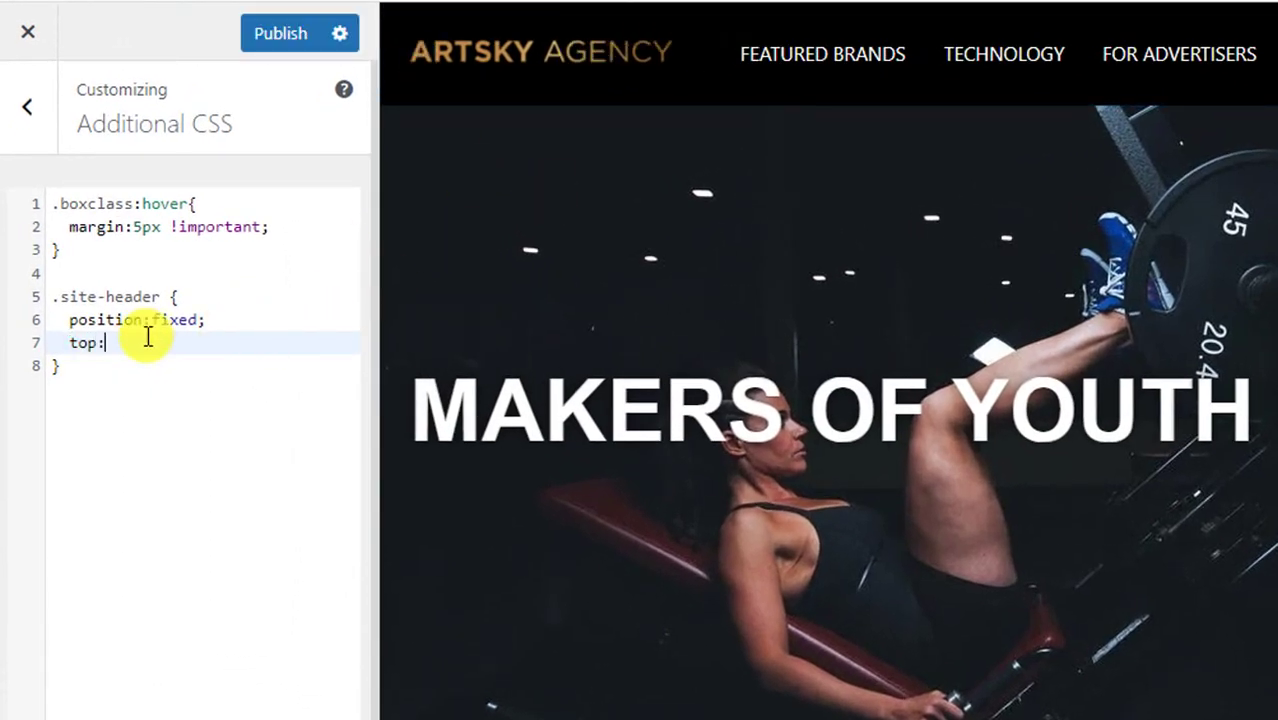
type("0;")
key("Return")
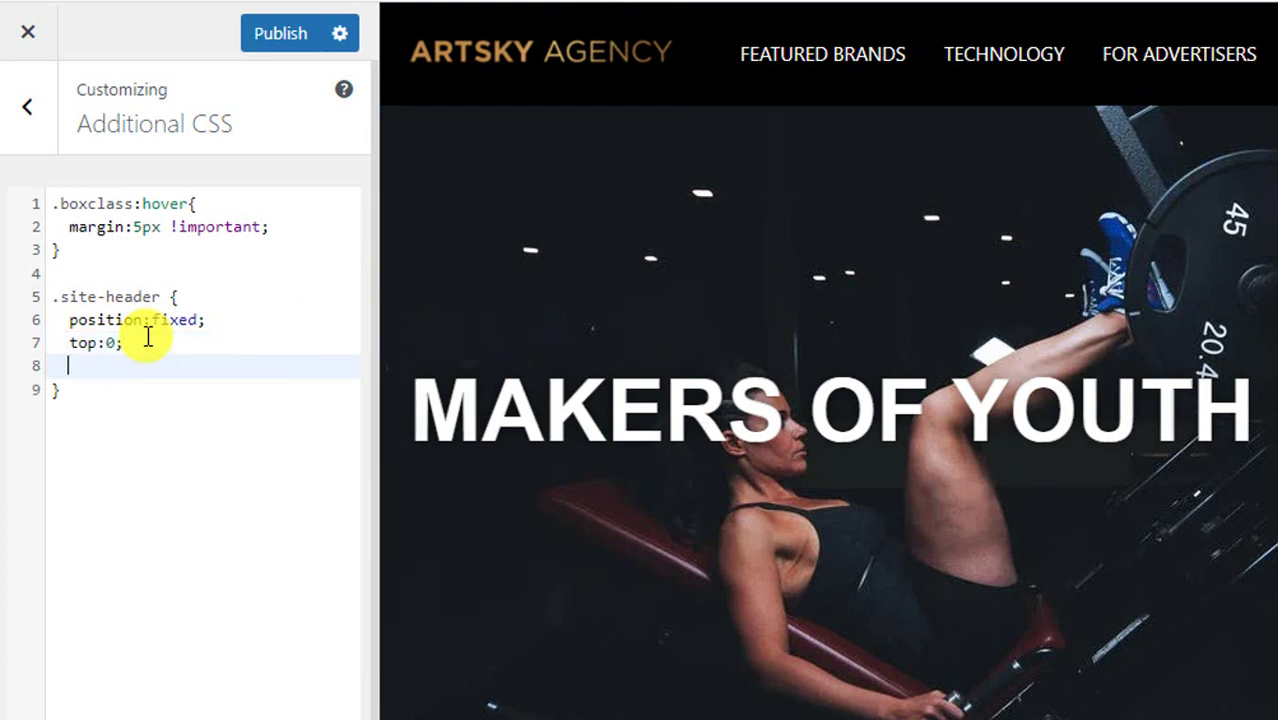
type("width:")
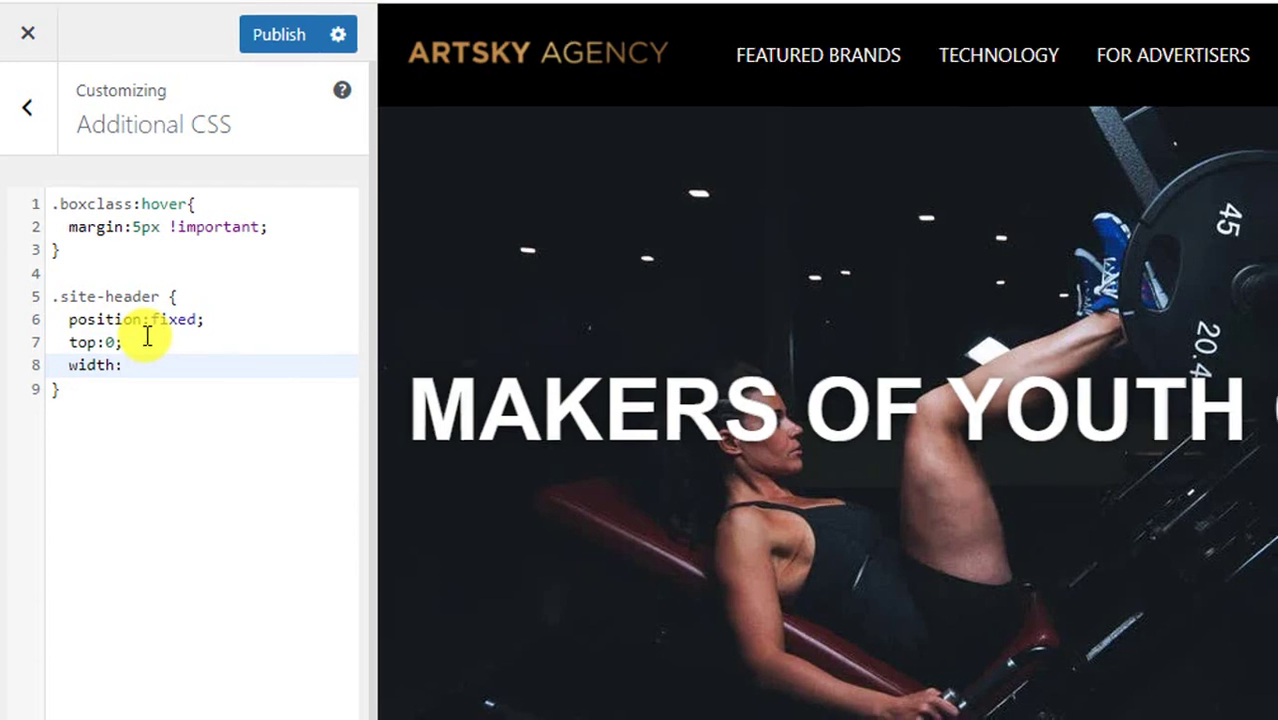
type("100%;")
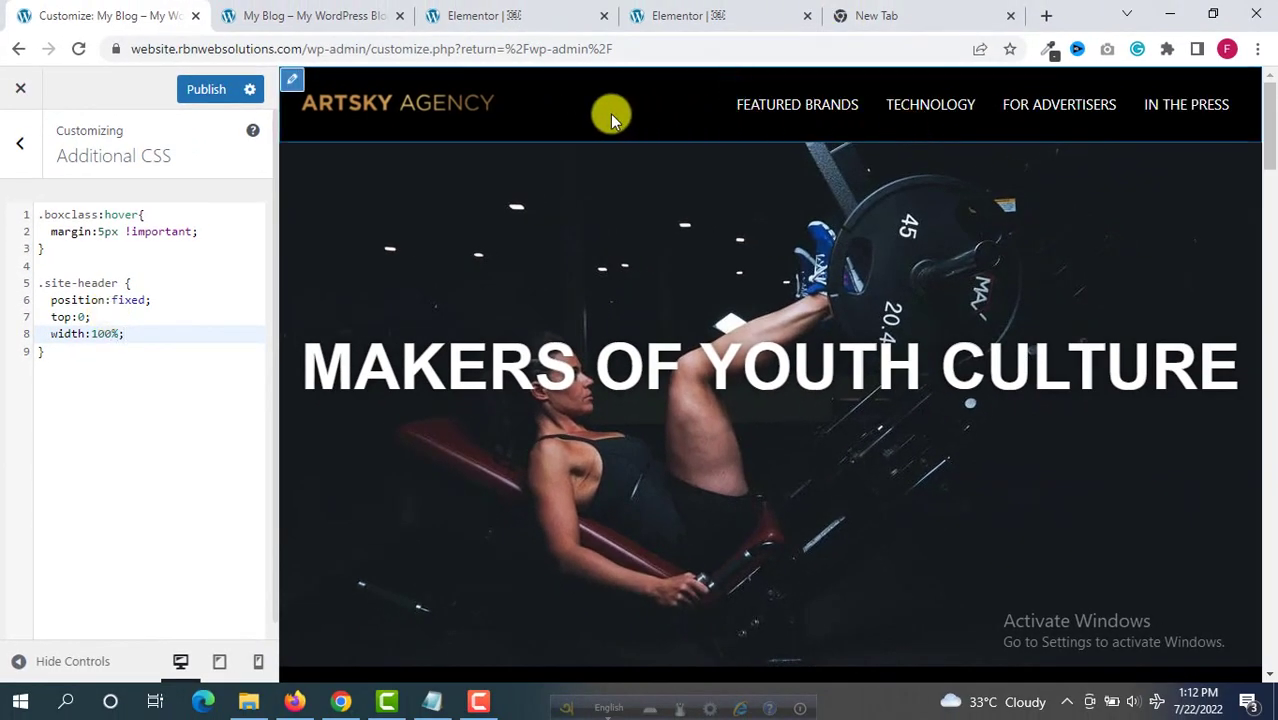
left_click(208, 94)
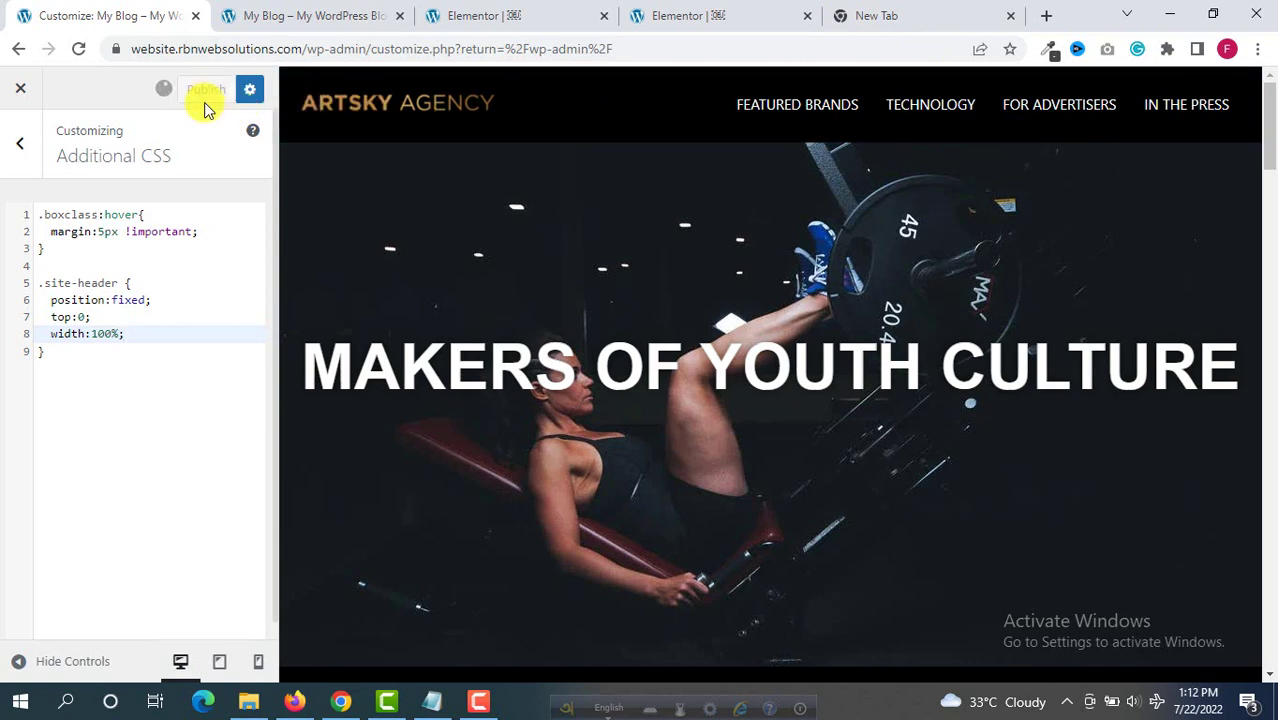
Reload the live site in Firefox so the new sticky-header CSS takes effect.
left_click(296, 700)
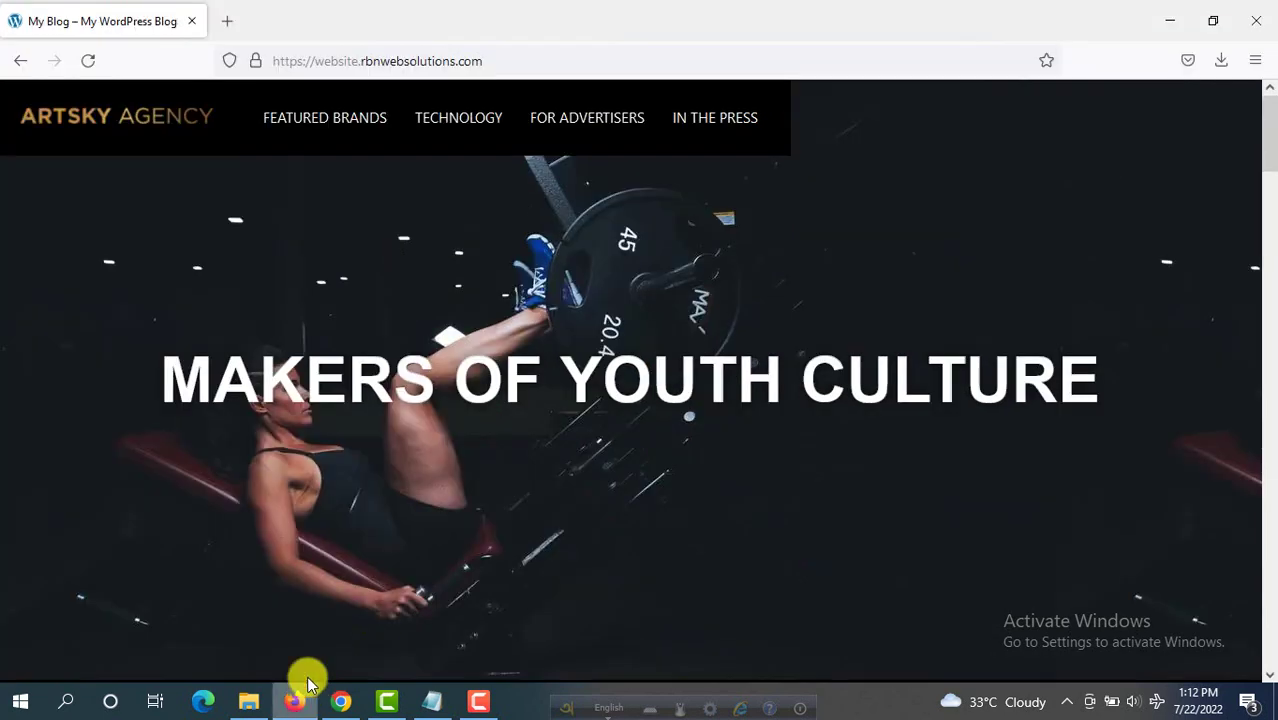
left_click(372, 60)
key("Return")
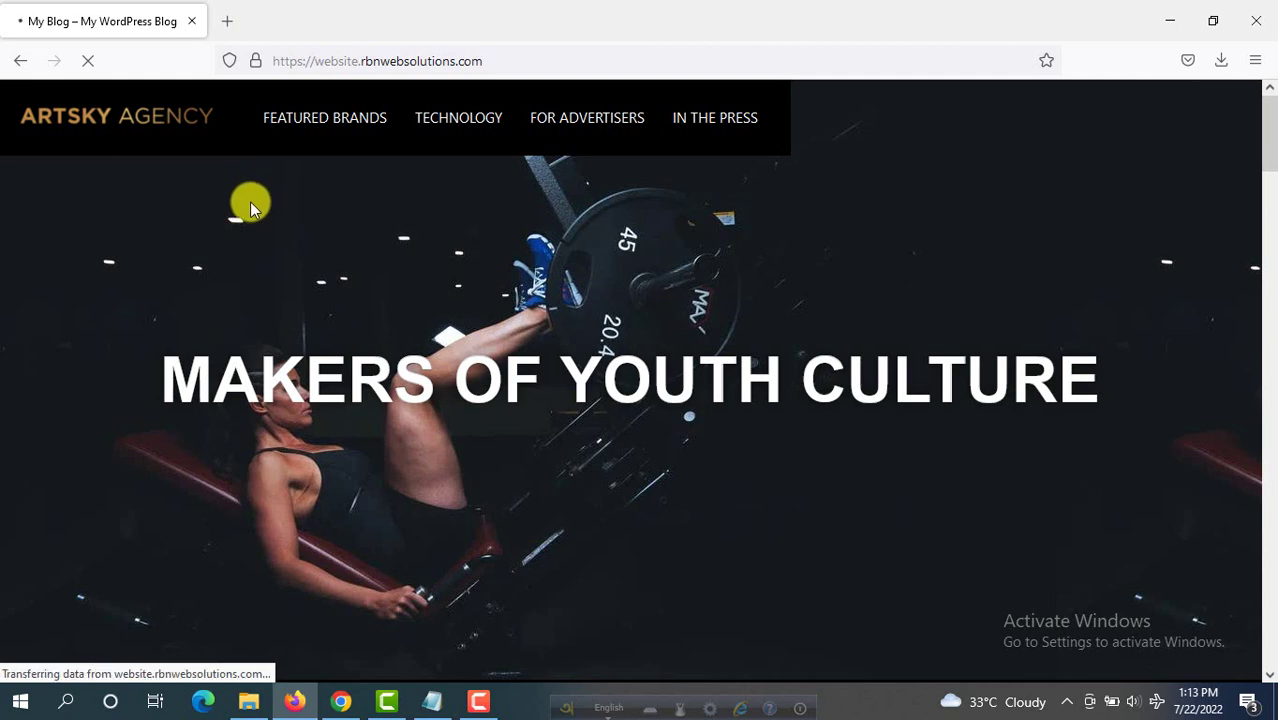
scroll(345, 245, "down", 2)
scroll(345, 245, "up", 2)
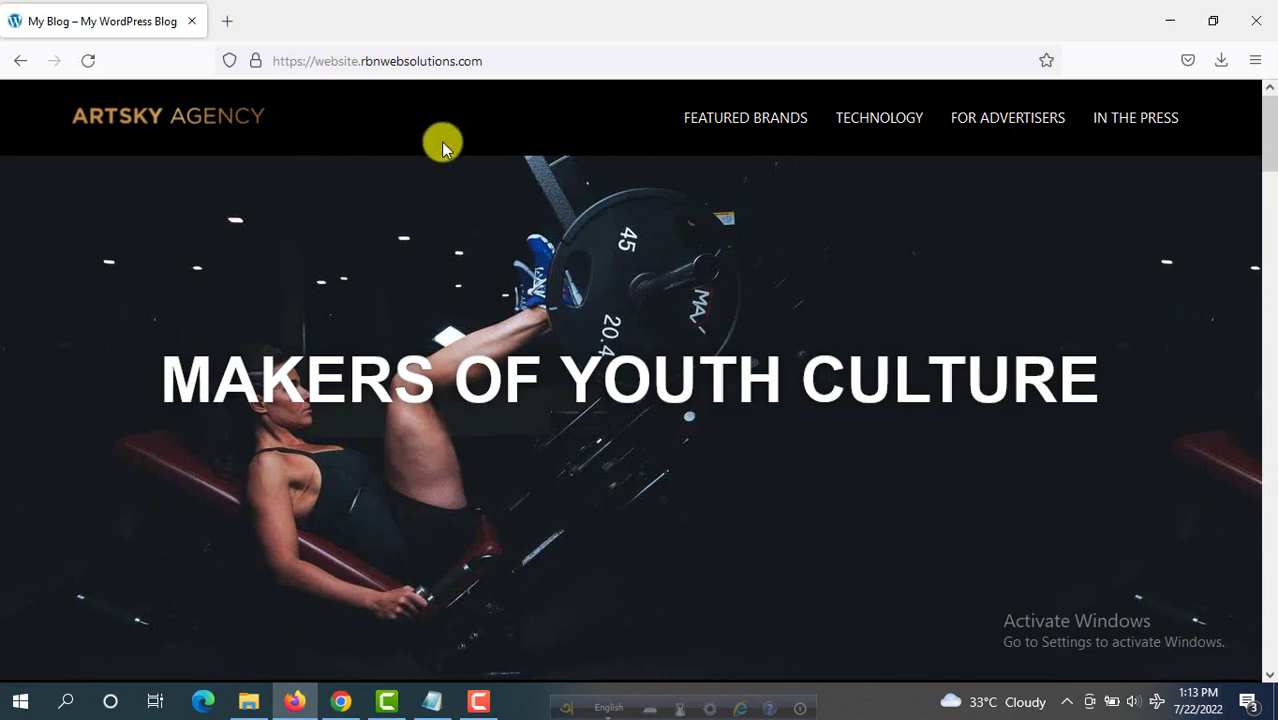
Jump between the TECHNOLOGY, FOR ADVERTISERS, FEATURED BRANDS and IN THE PRESS sections, checking the header stays fixed.
left_click(870, 160)
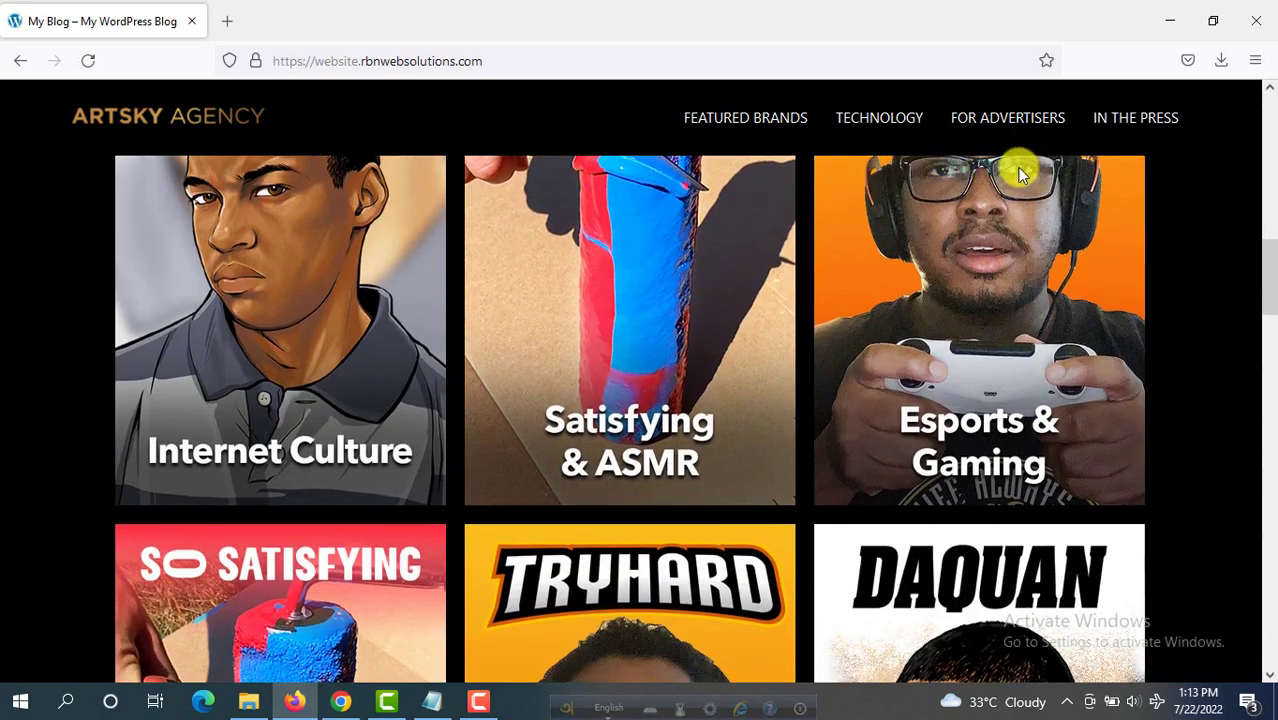
left_click(995, 120)
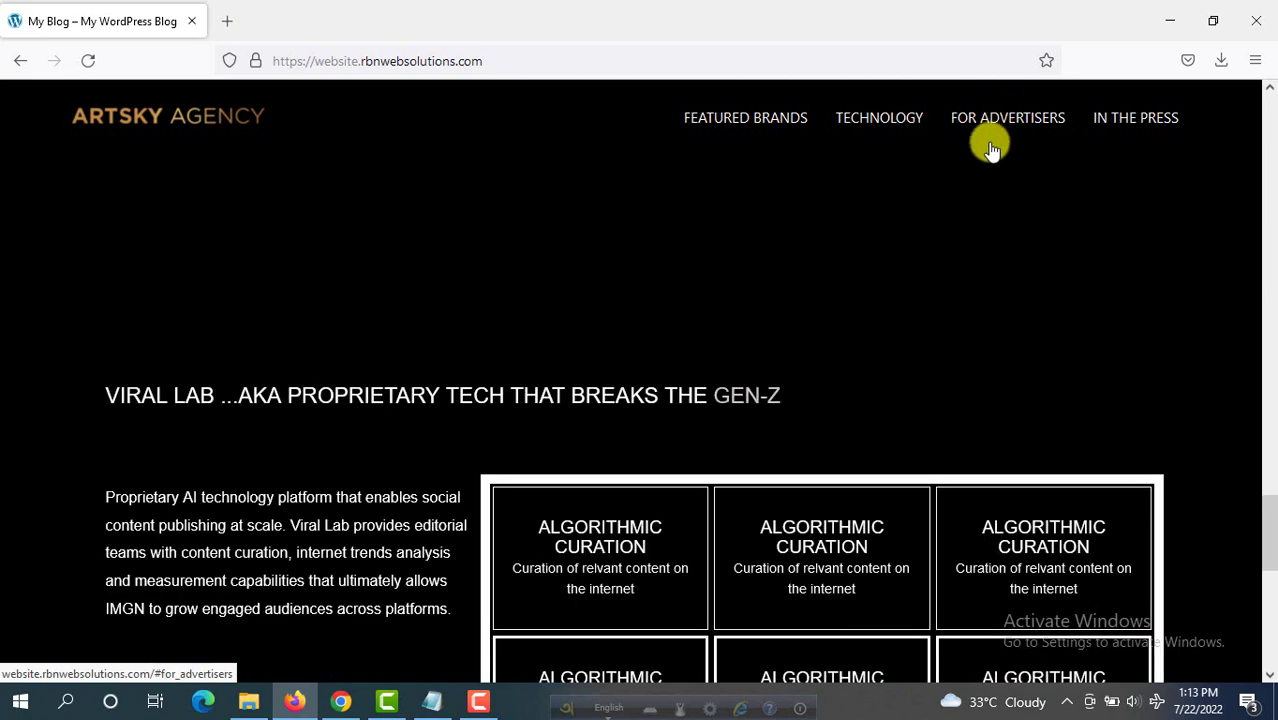
left_click(874, 122)
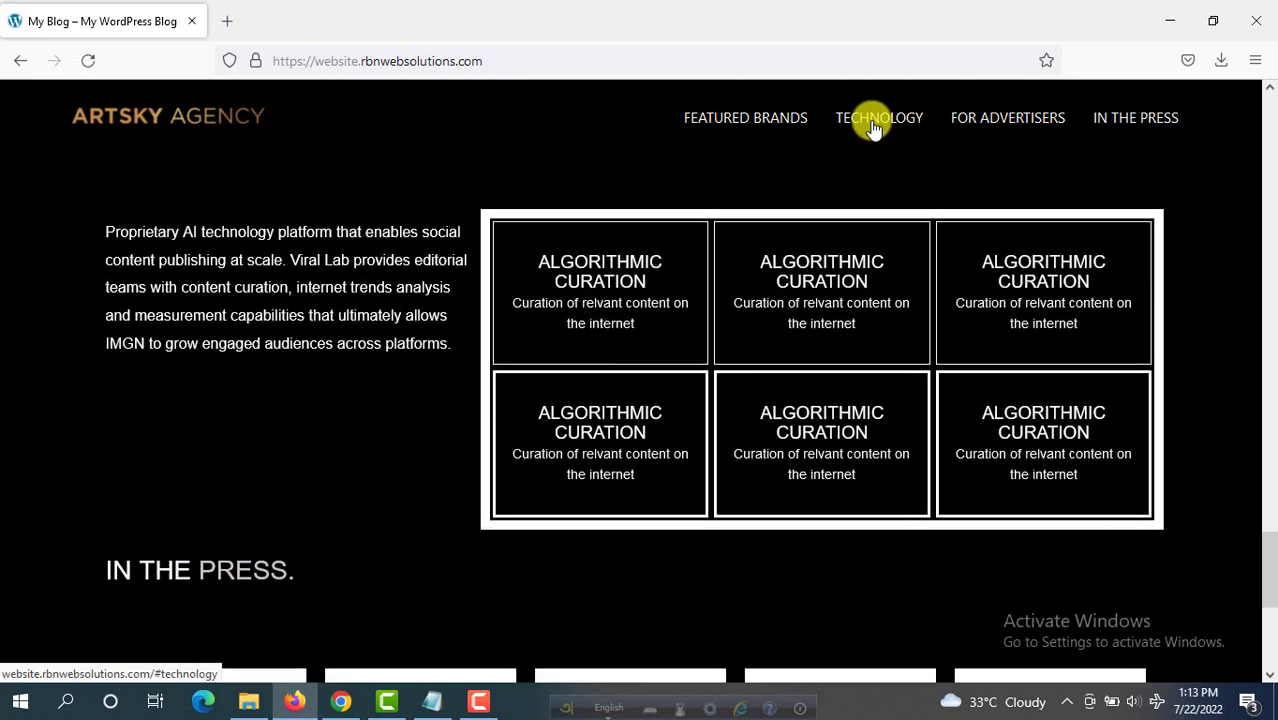
left_click(727, 128)
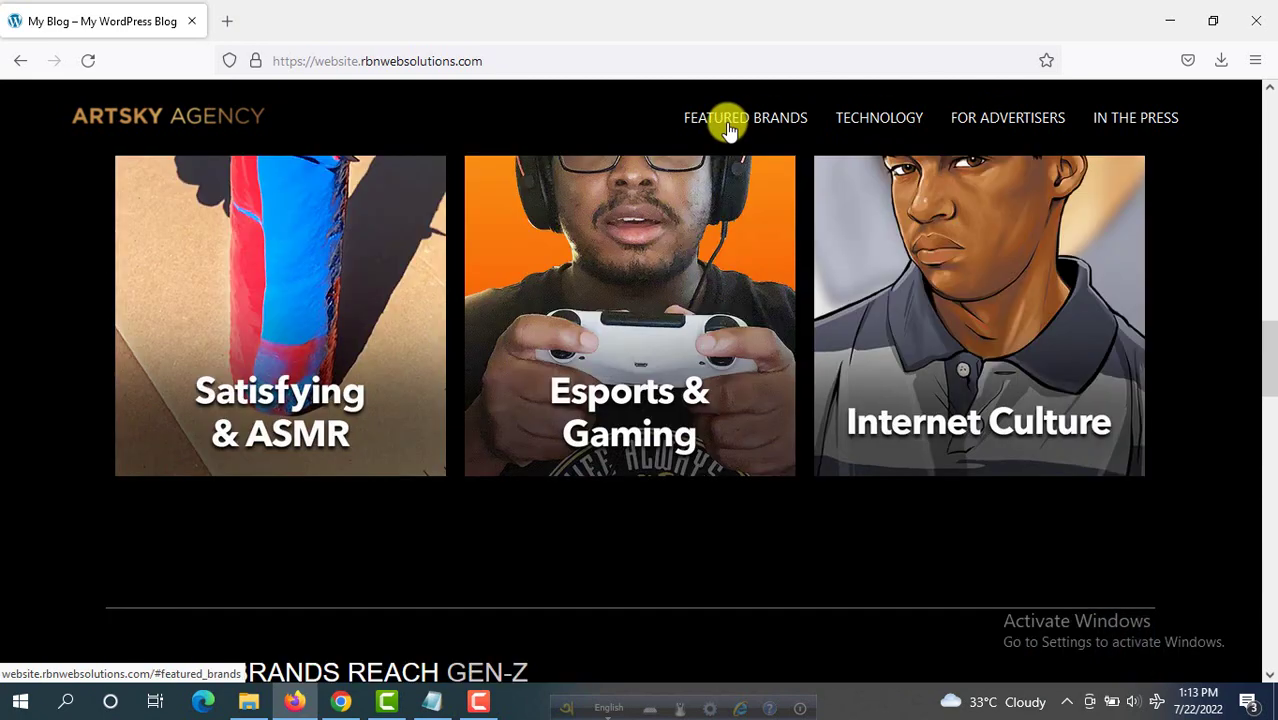
left_click(729, 130)
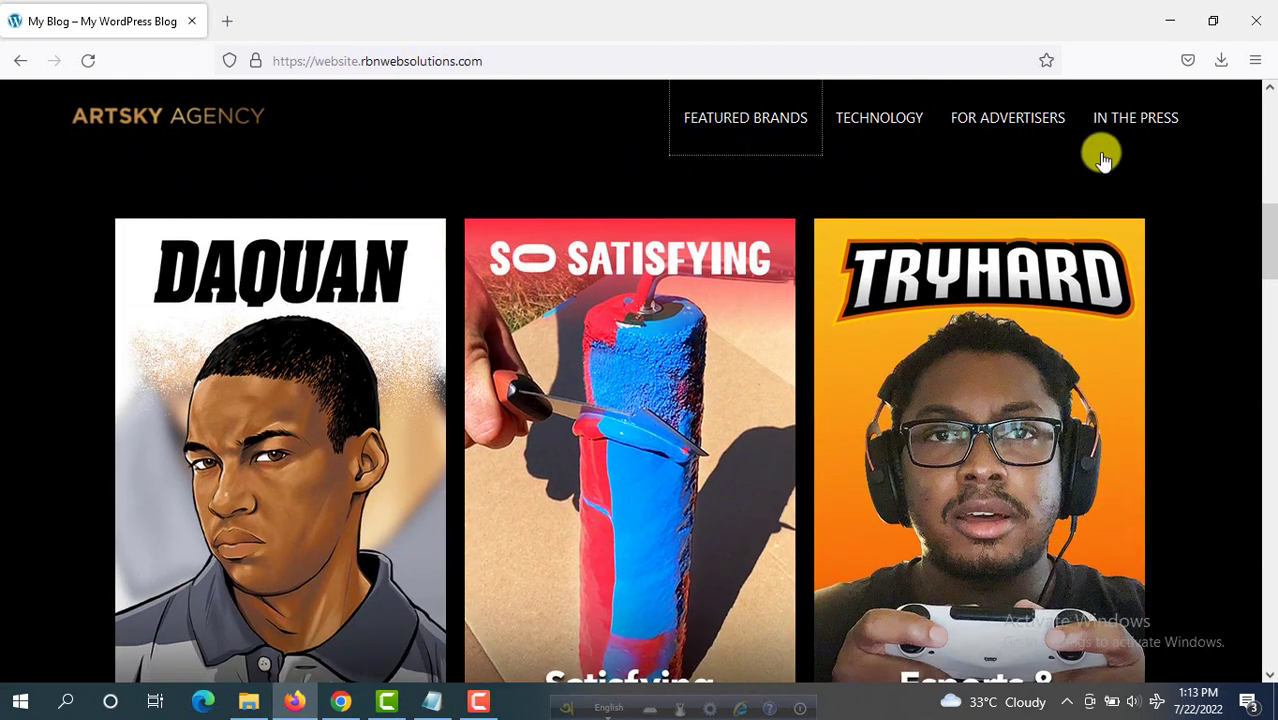
left_click(1121, 125)
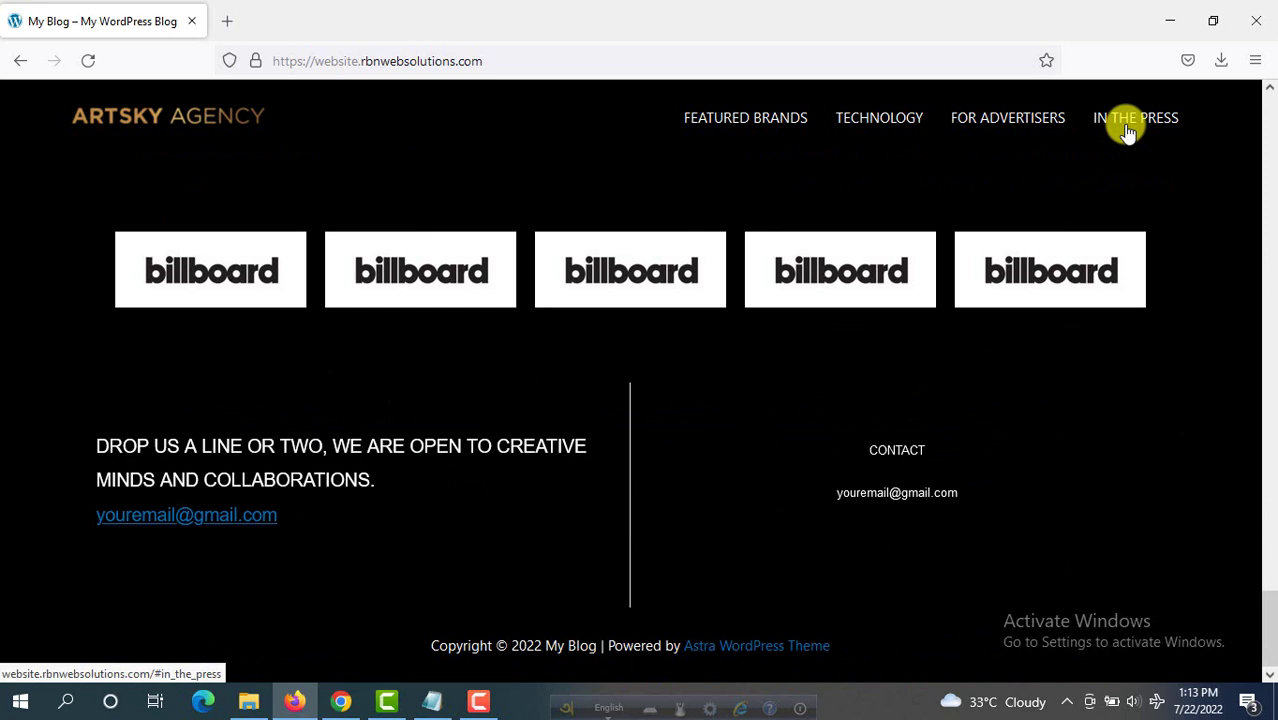
left_click(1127, 131)
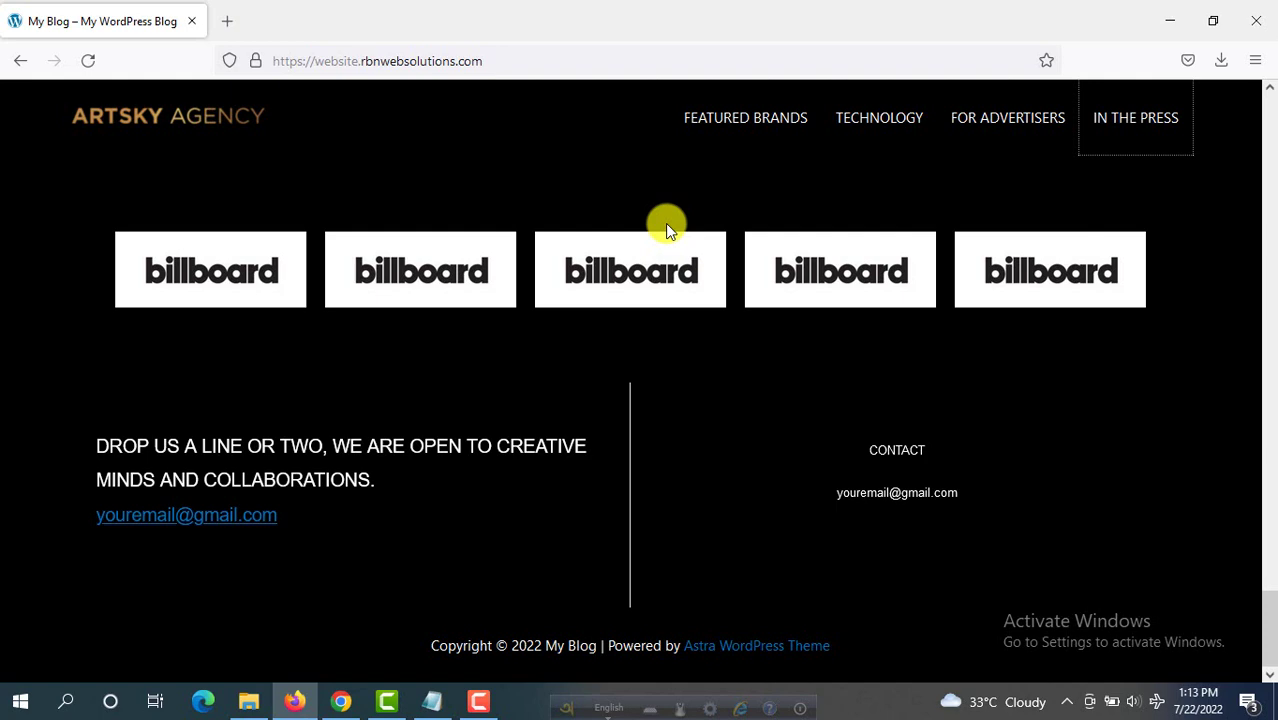
Preview the site in Responsive Design Mode as an iPad Pro, then as a Galaxy Note 20.
key("ctrl+shift+m")
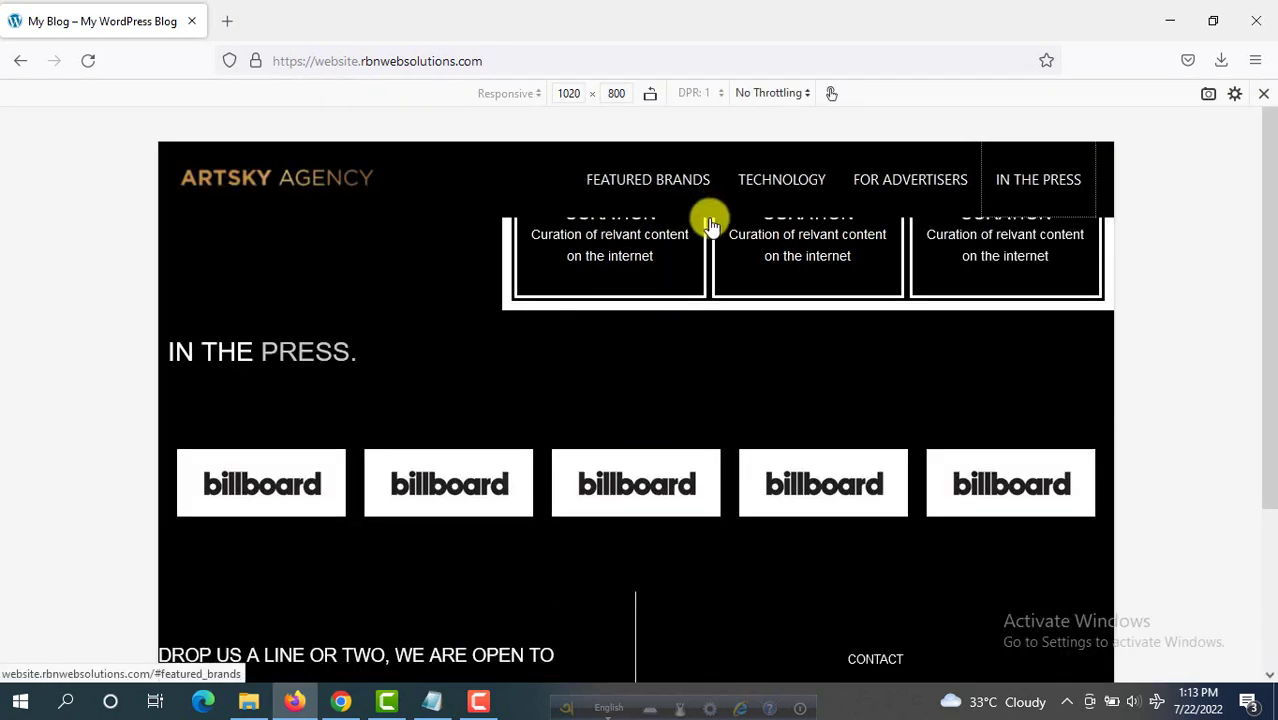
scroll(754, 287, "up", 5)
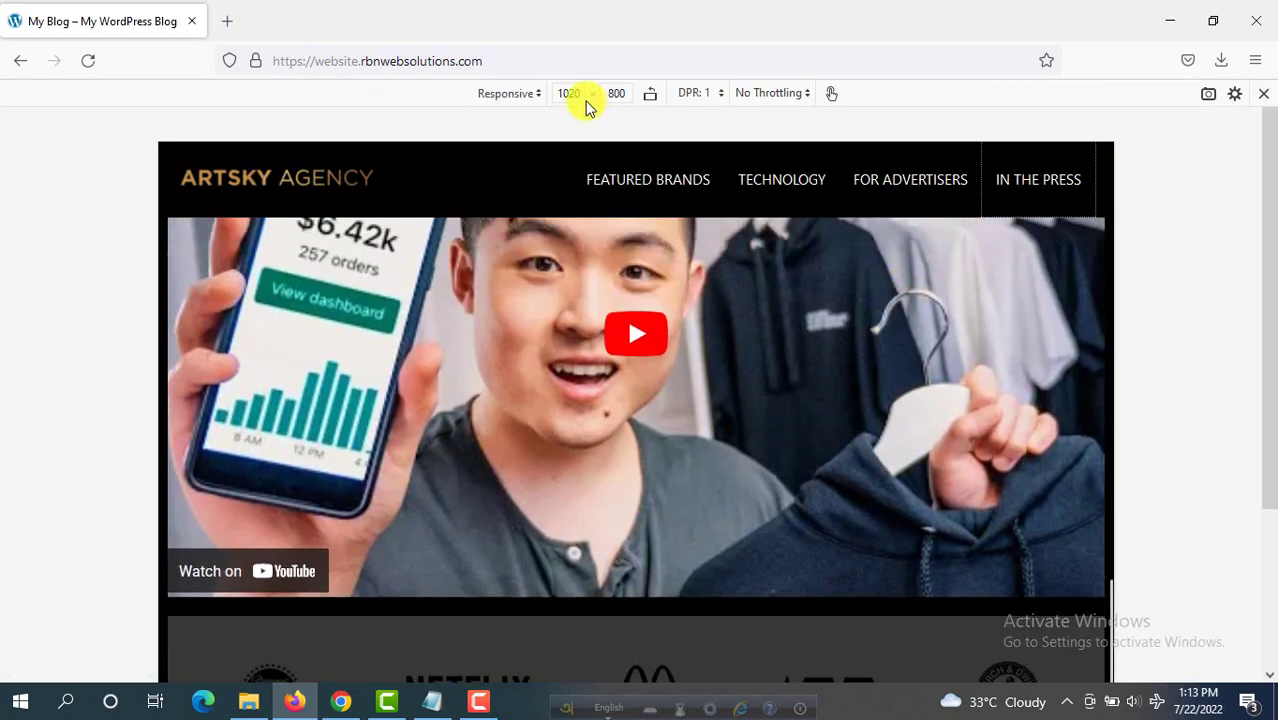
left_click(539, 95)
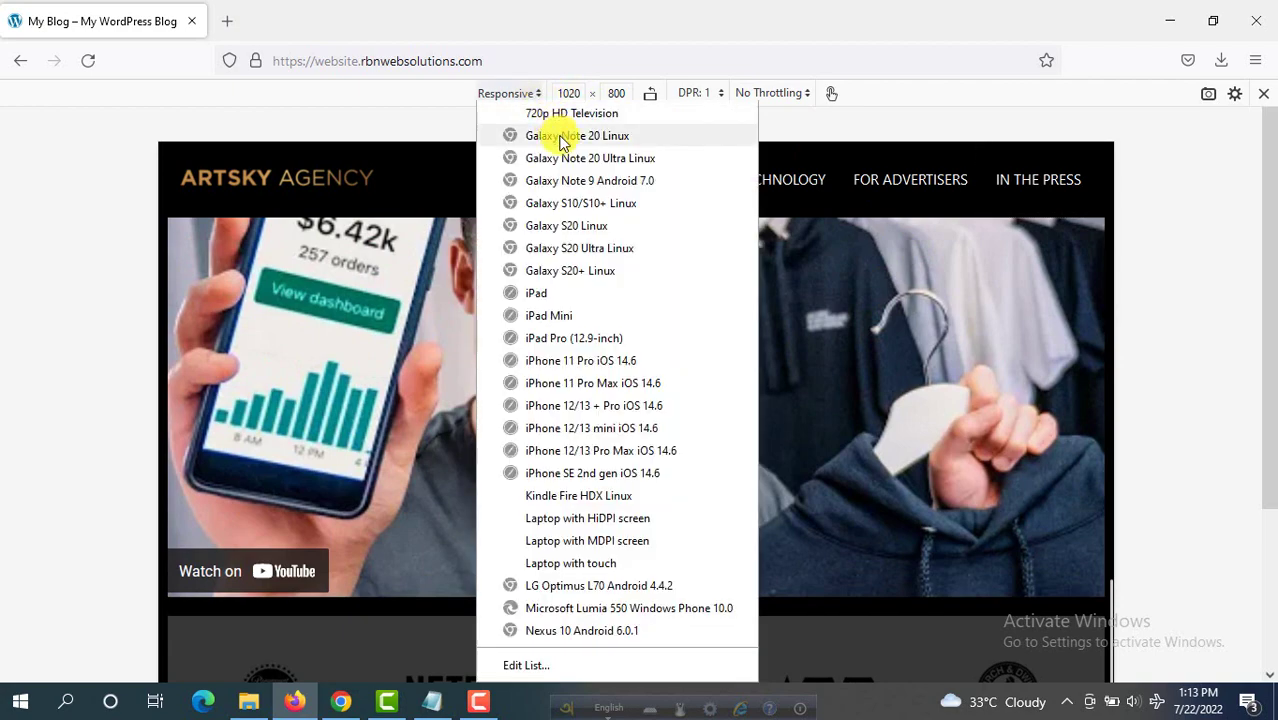
left_click(574, 338)
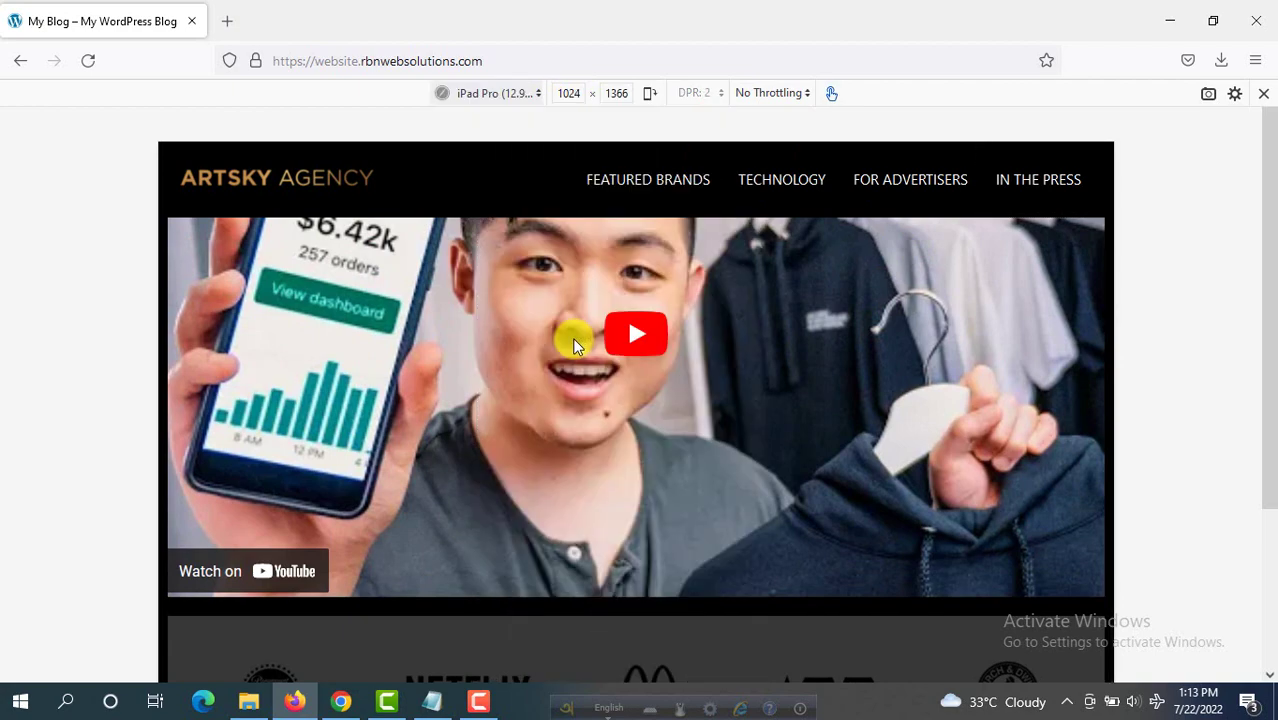
left_click(497, 93)
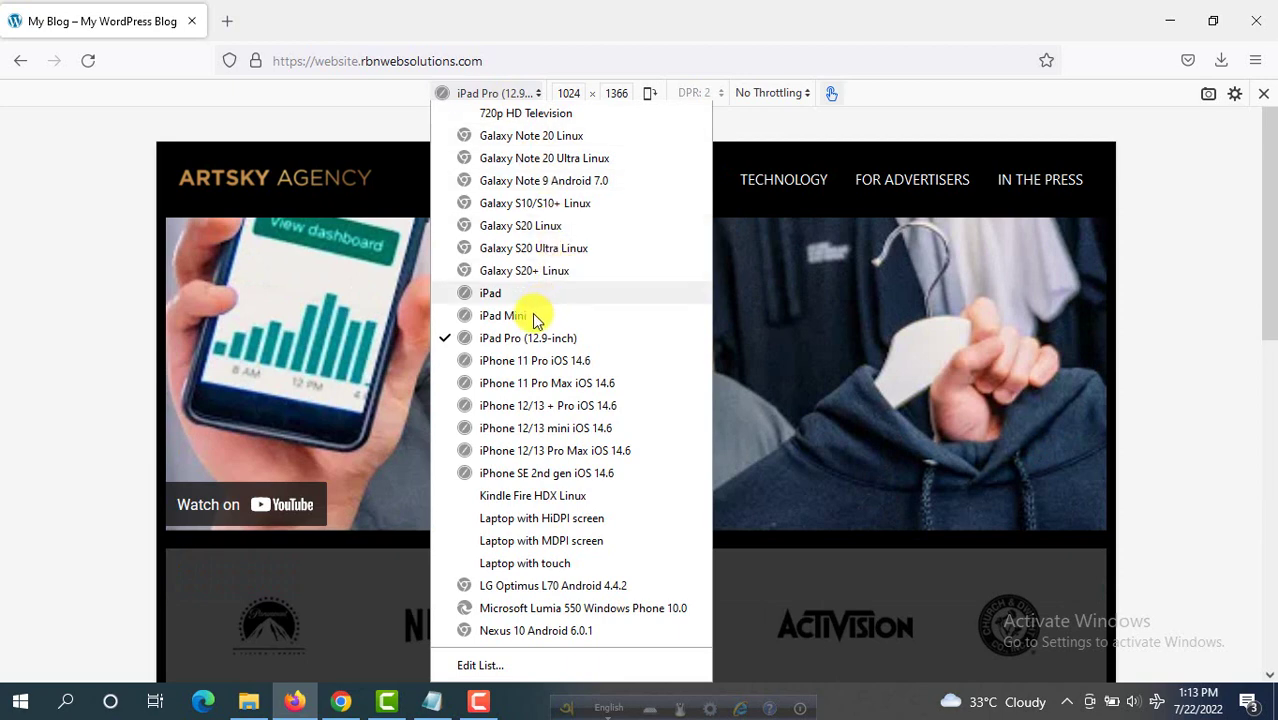
left_click(520, 136)
Scroll the 412×915 mobile preview to confirm the Artsky Agency header stays pinned on top.
scroll(678, 214, "up", 4)
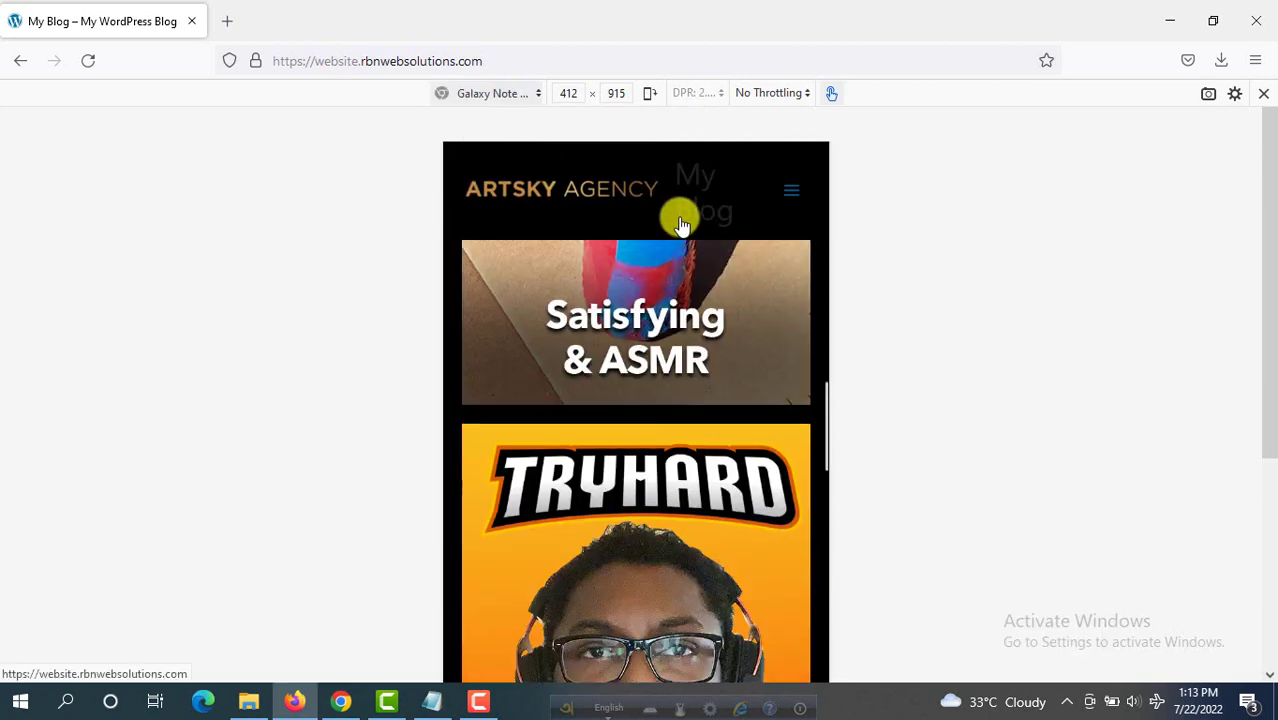
scroll(561, 211, "down", 8)
scroll(562, 211, "down", 8)
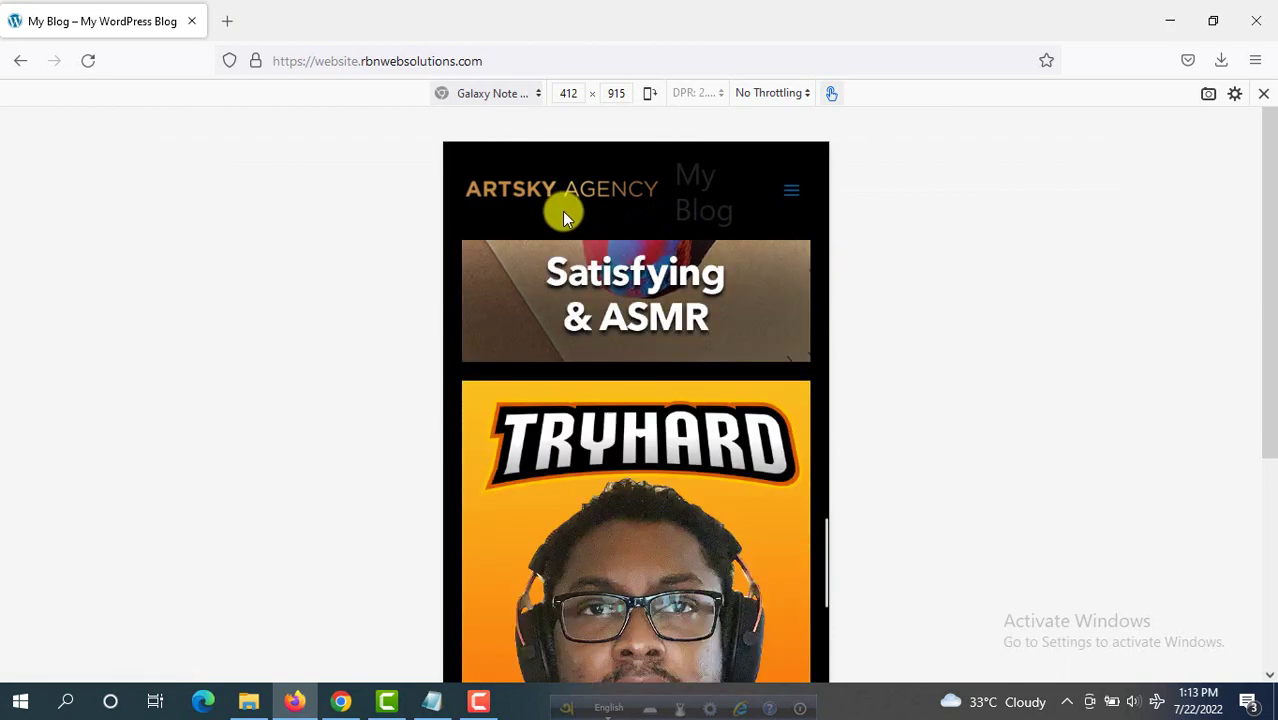
scroll(600, 218, "up", 8)
scroll(710, 215, "up", 3)
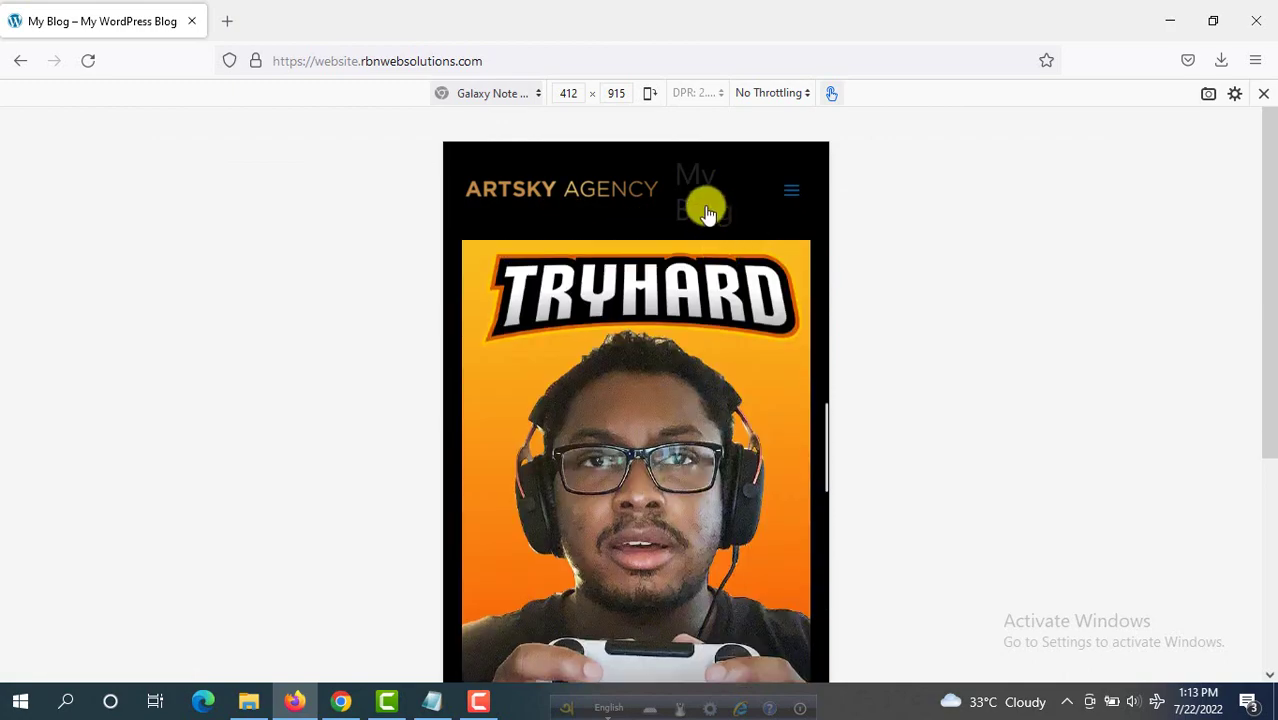
scroll(688, 283, "up", 4)
scroll(652, 337, "up", 12)
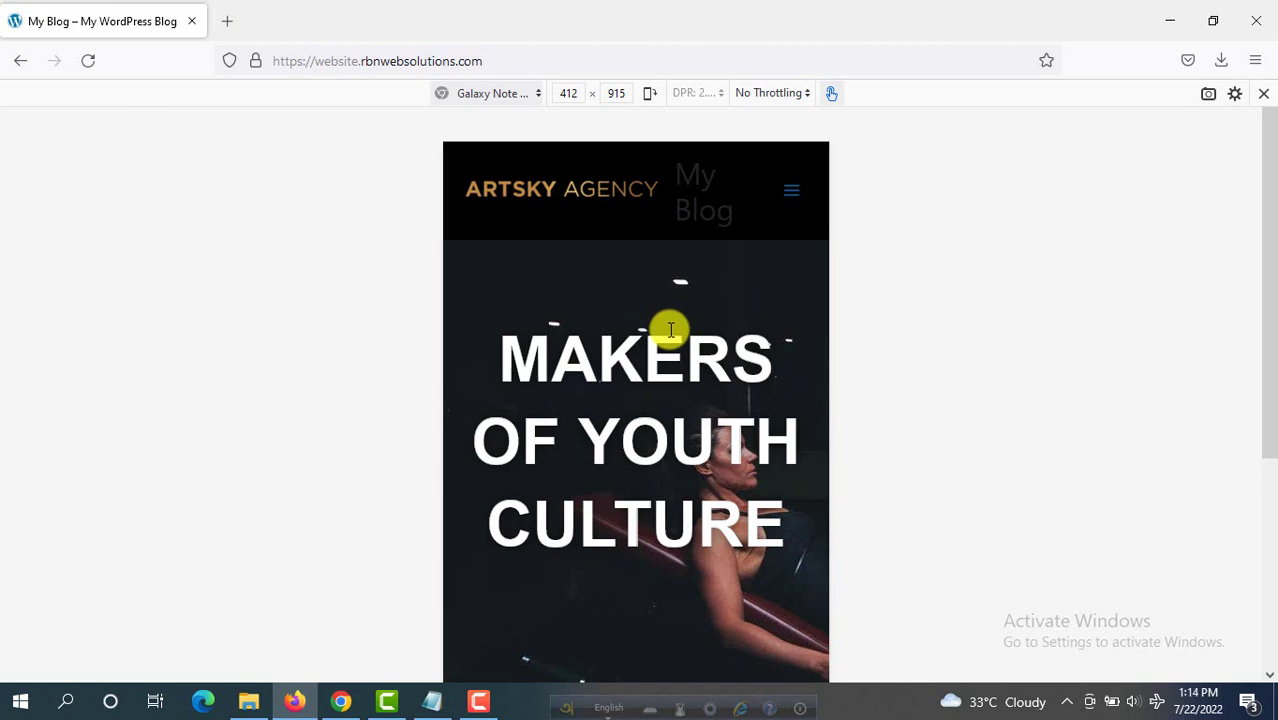
scroll(670, 337, "down", 15)
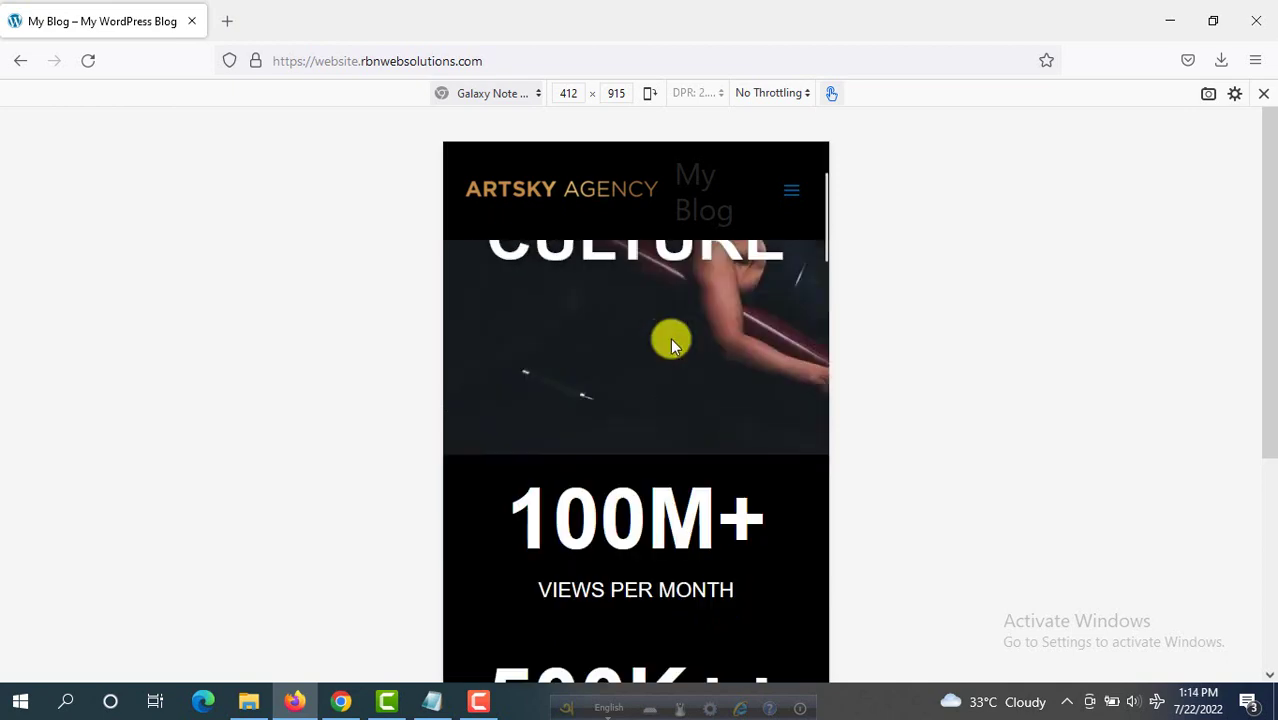